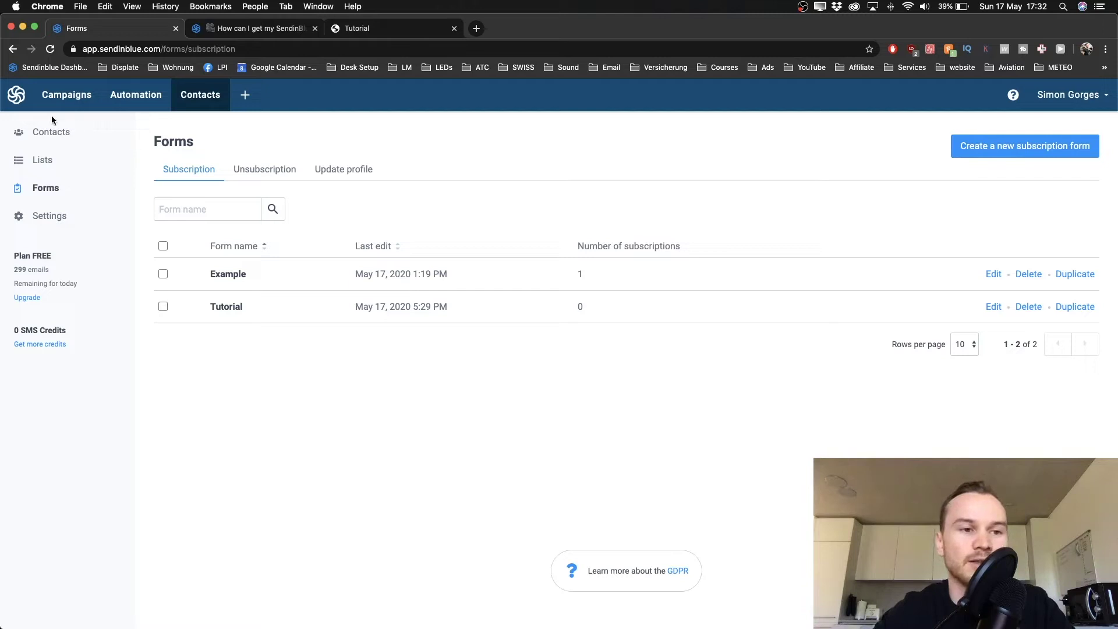
From the dashboard, go to the email Templates list and start a new template.
click(17, 99)
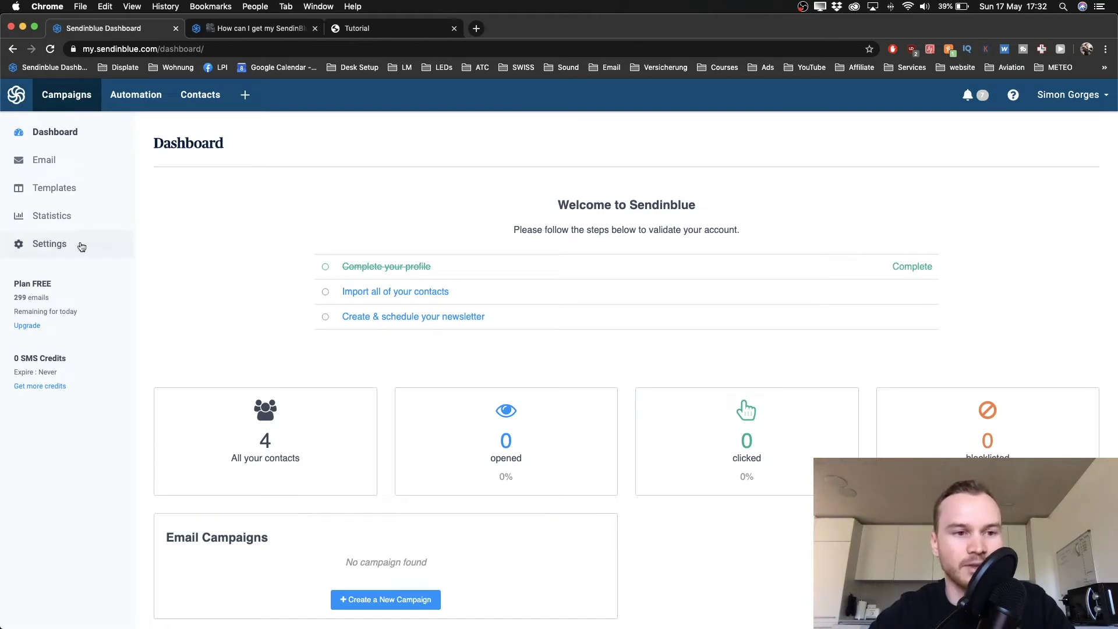
click(55, 188)
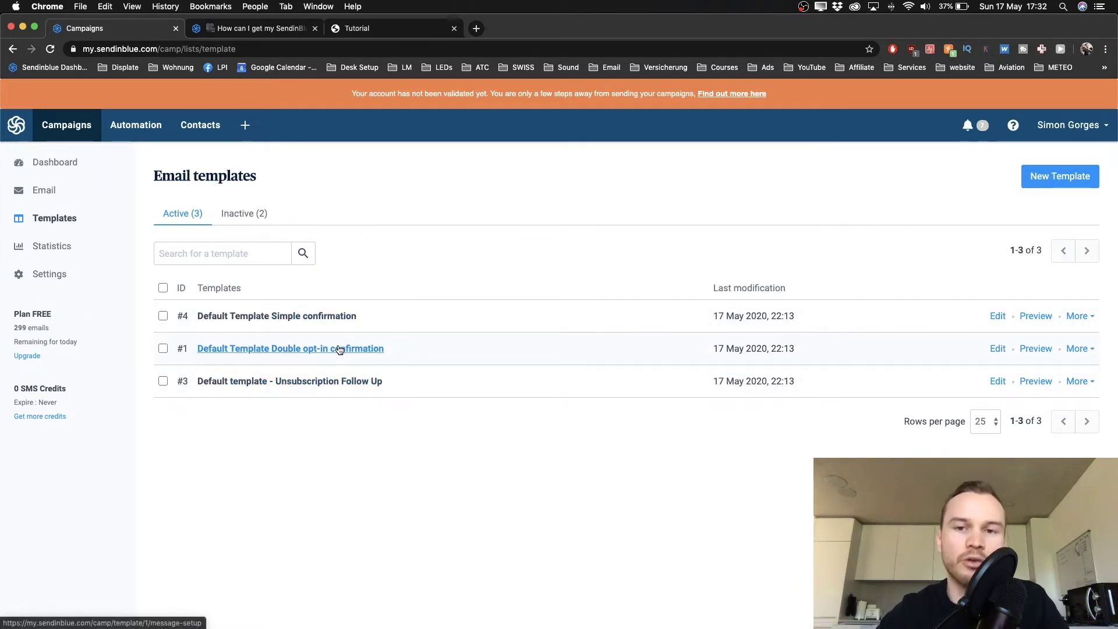
click(1052, 185)
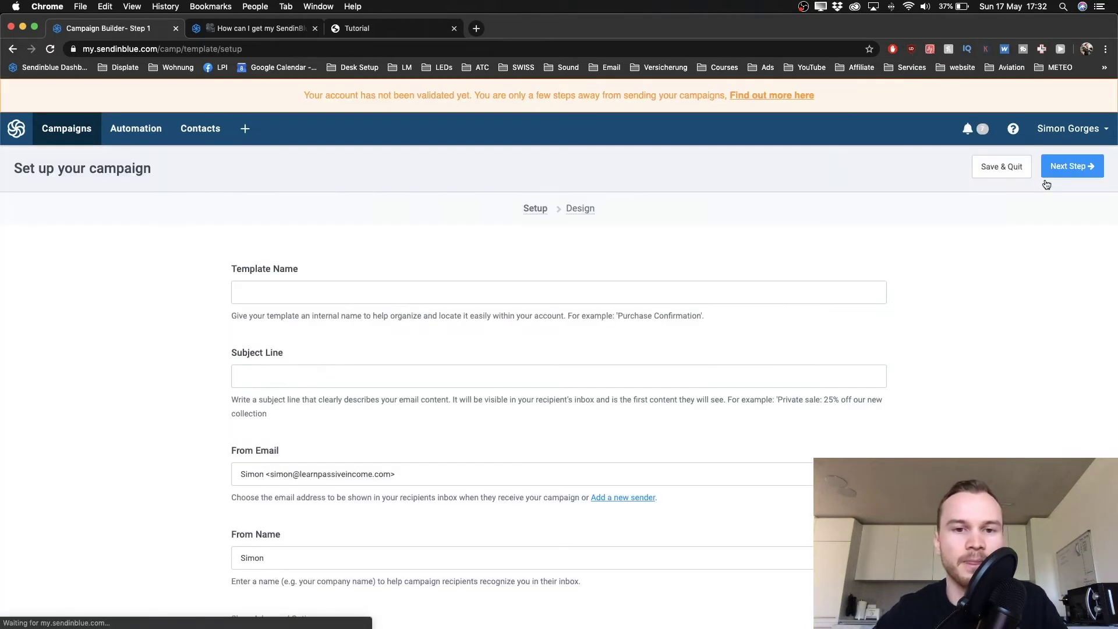
Name the template 'Welcome Message' and set the subject to 'Welcome to my newsletter!'.
click(283, 289)
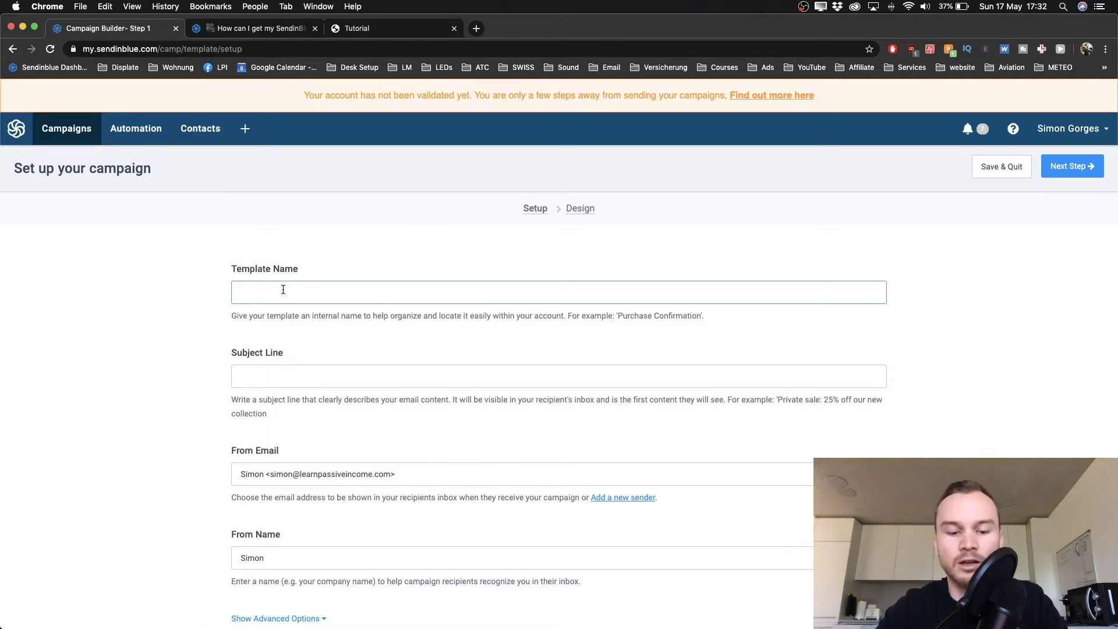
text(Welcome Message)
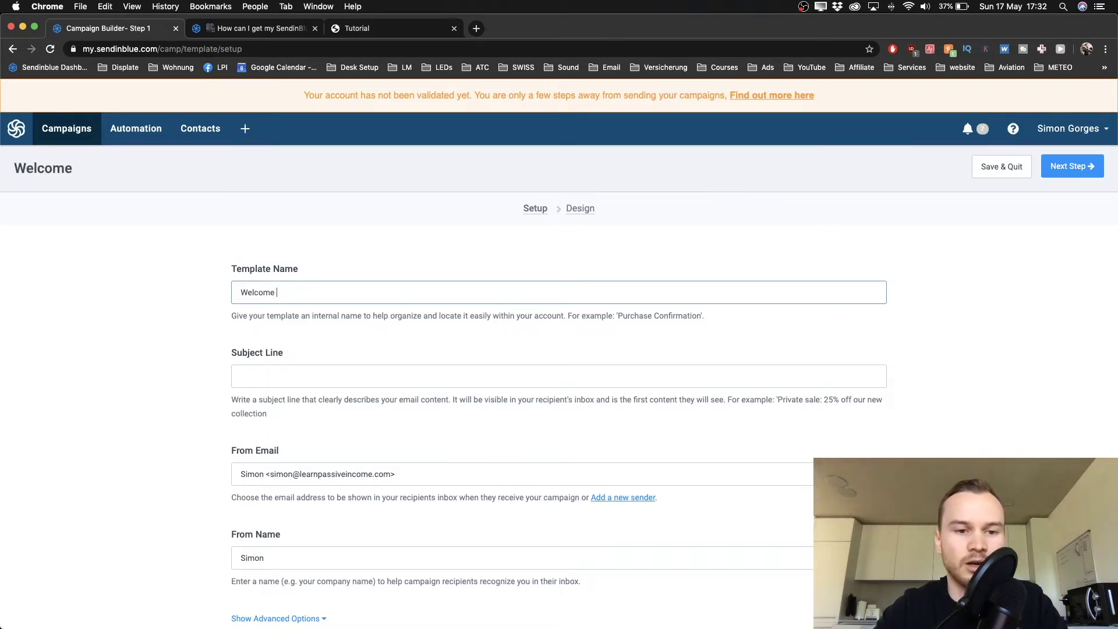
click(240, 377)
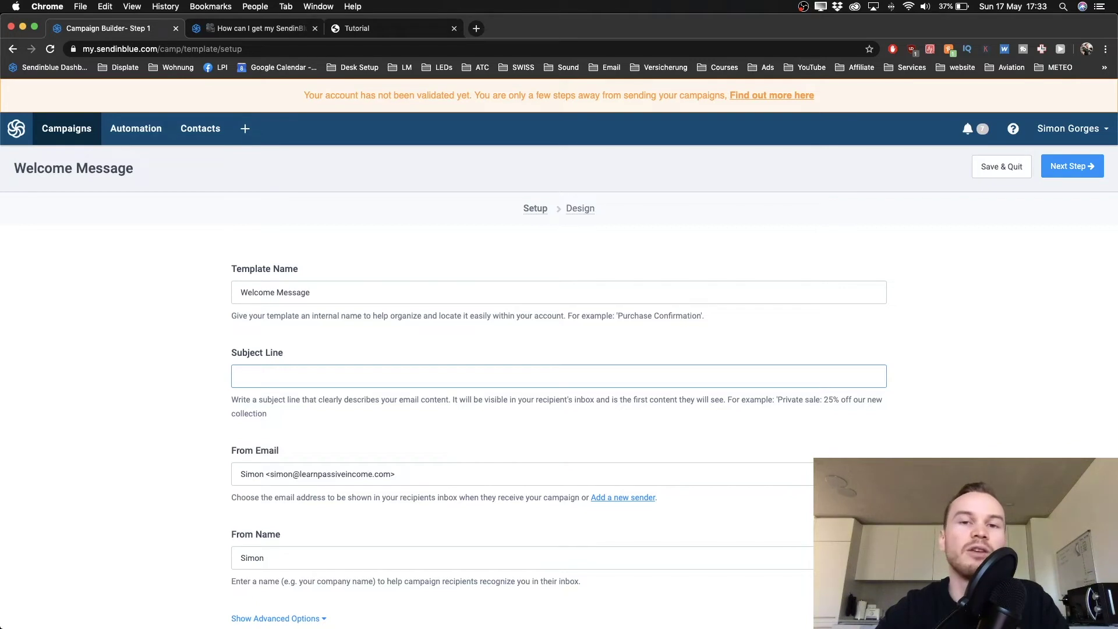
text(Here's your)
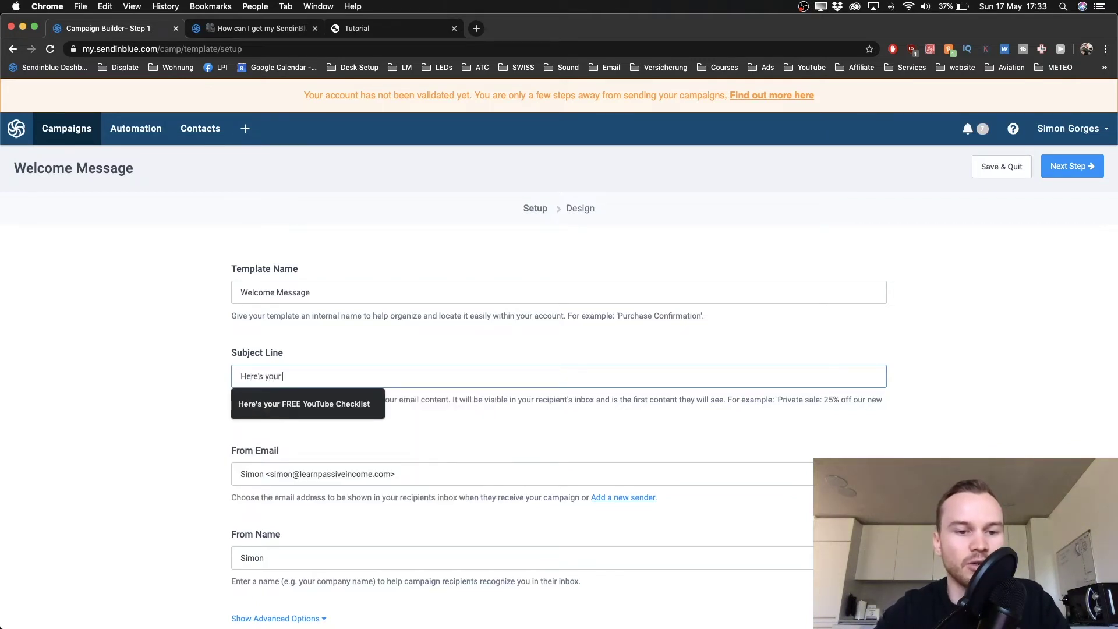
text( free ebook!)
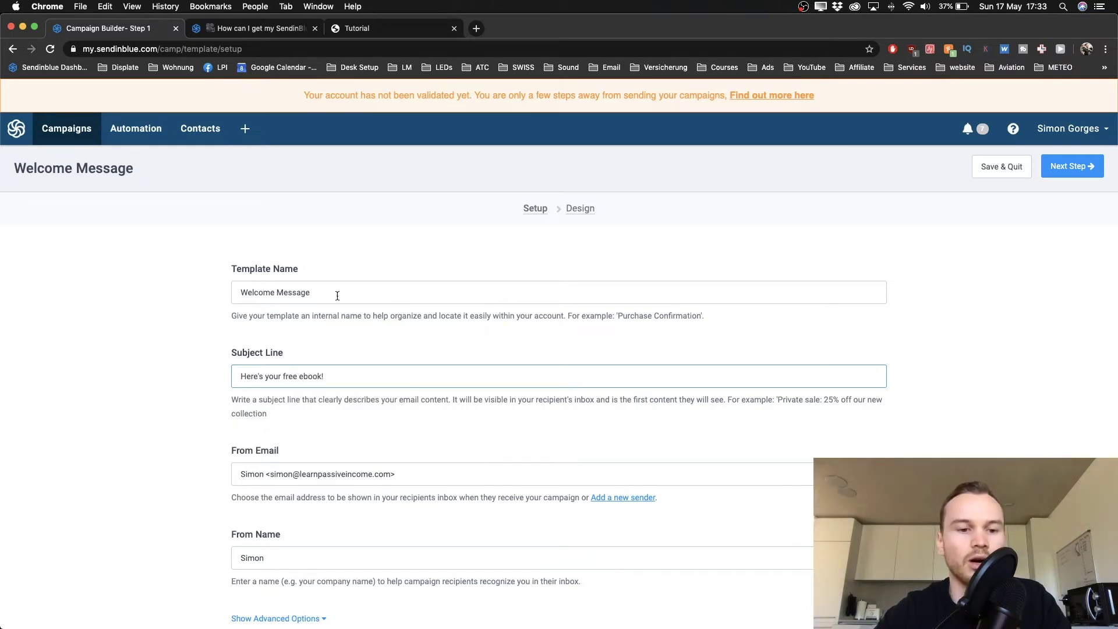
drag(344, 376, 205, 377)
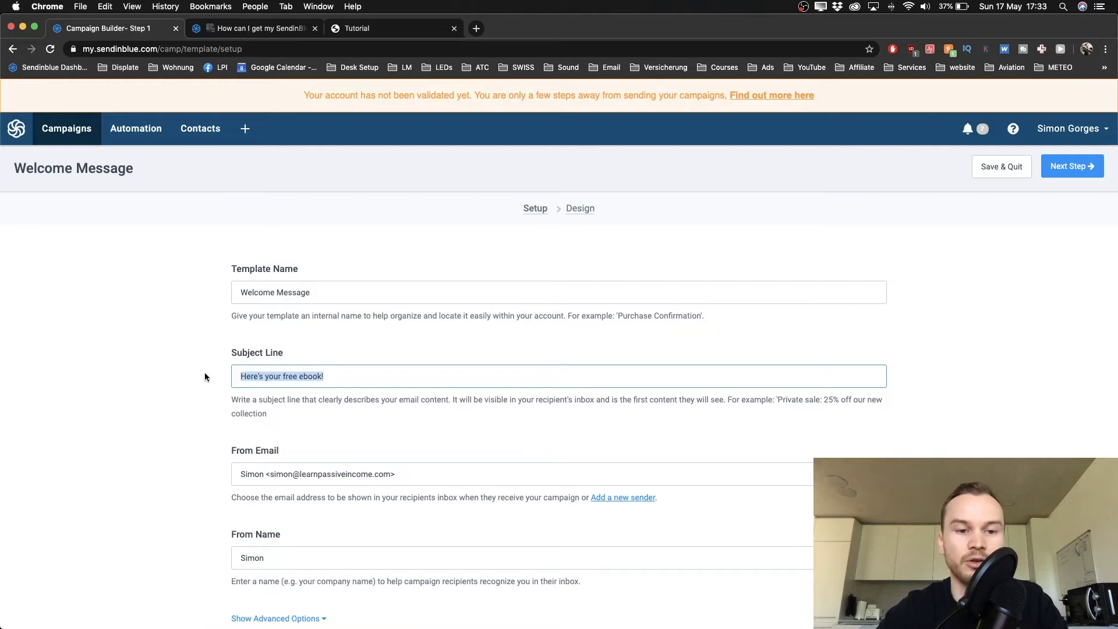
text(Welcome to my newsletter!)
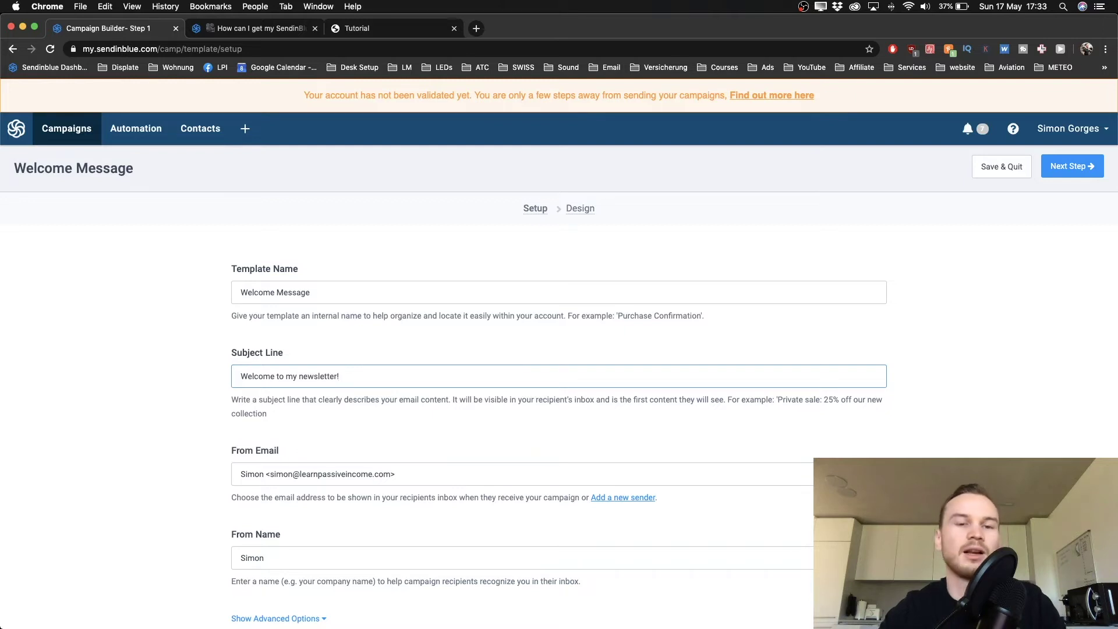
Keep the existing sender email address and sender name.
scroll(186, 500, down, 3)
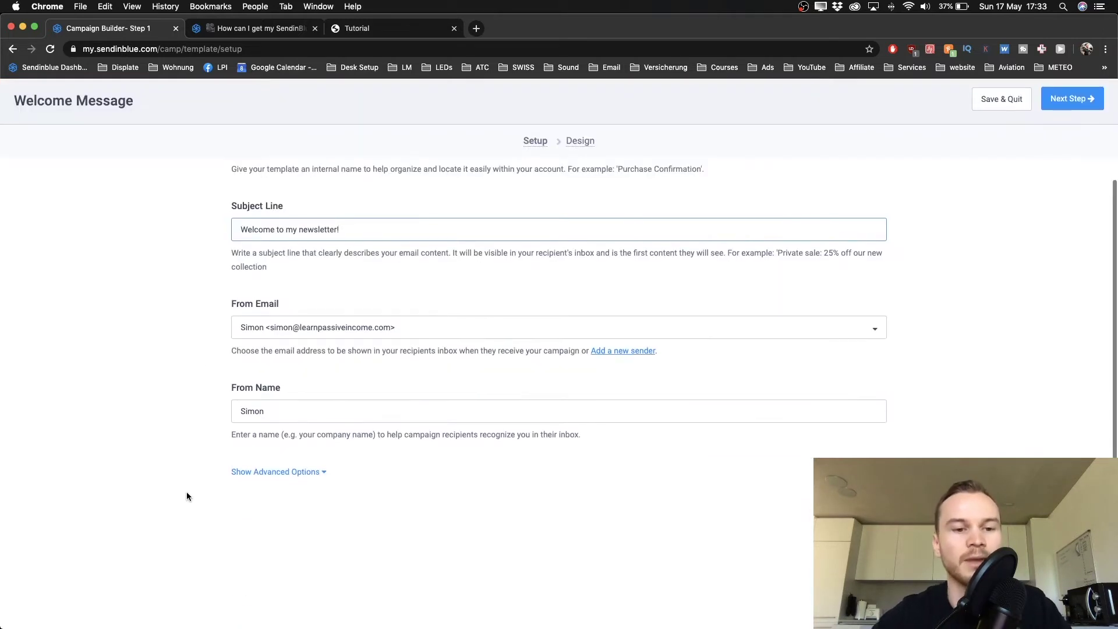
click(251, 335)
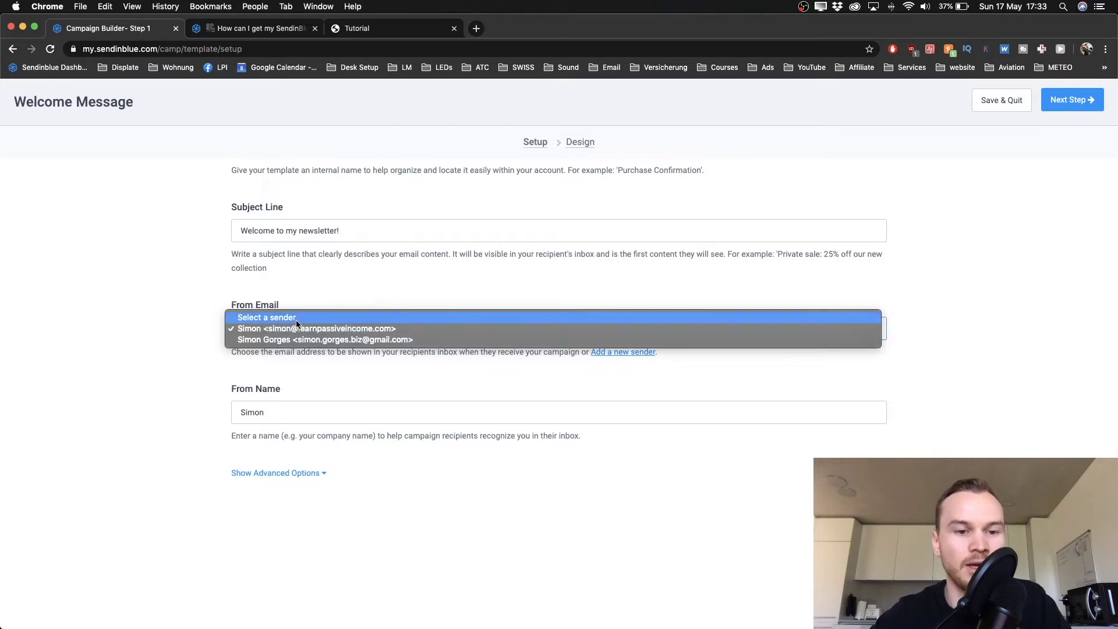
click(280, 331)
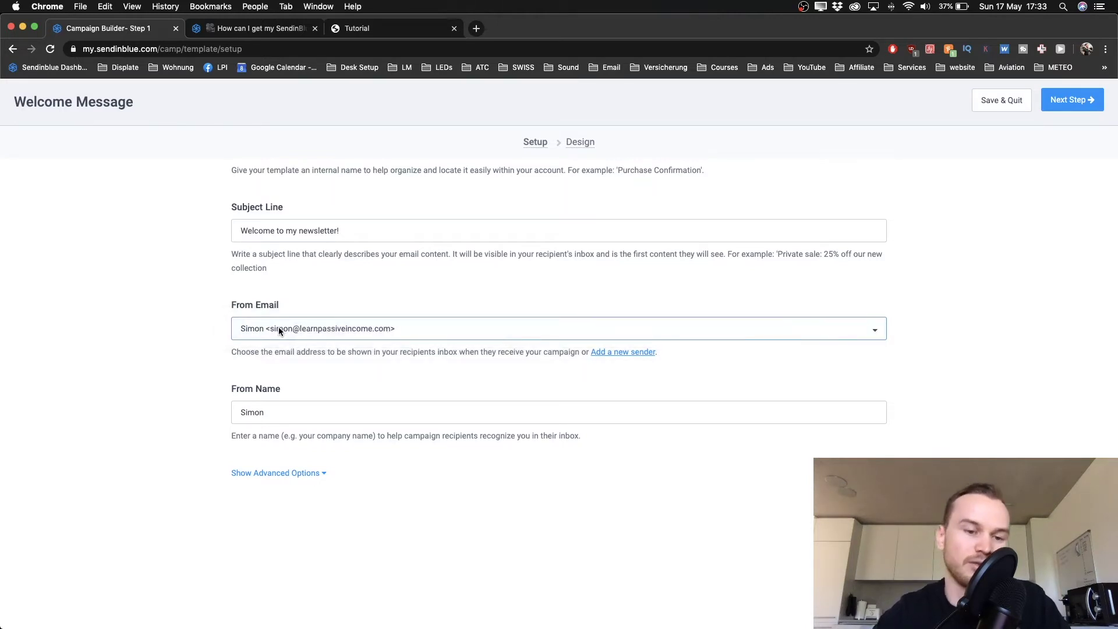
click(305, 419)
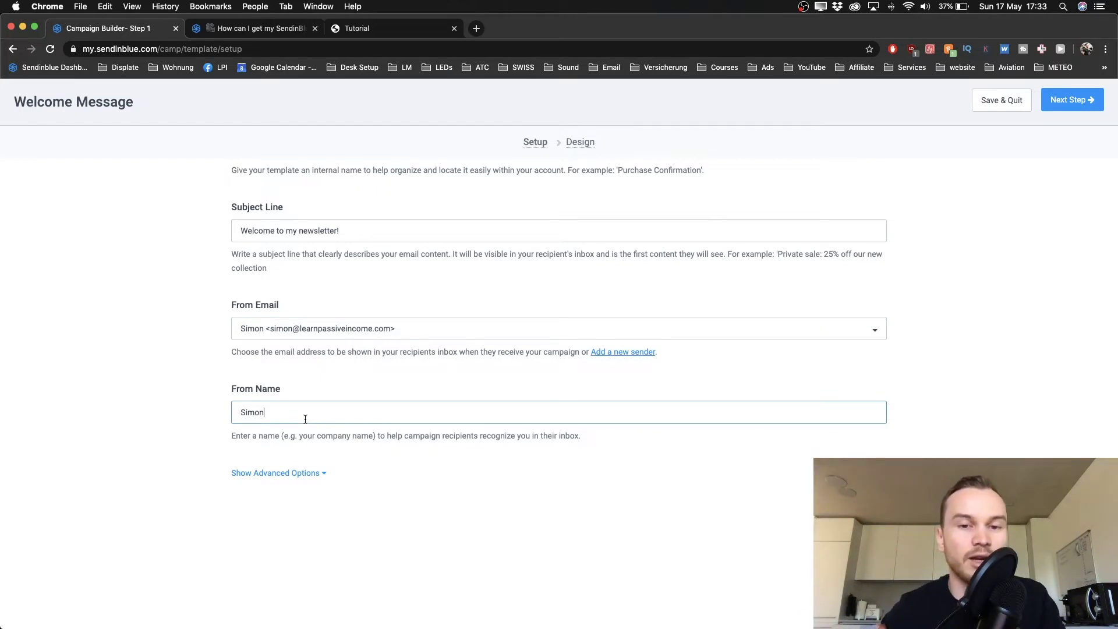
drag(279, 413, 222, 417)
click(189, 434)
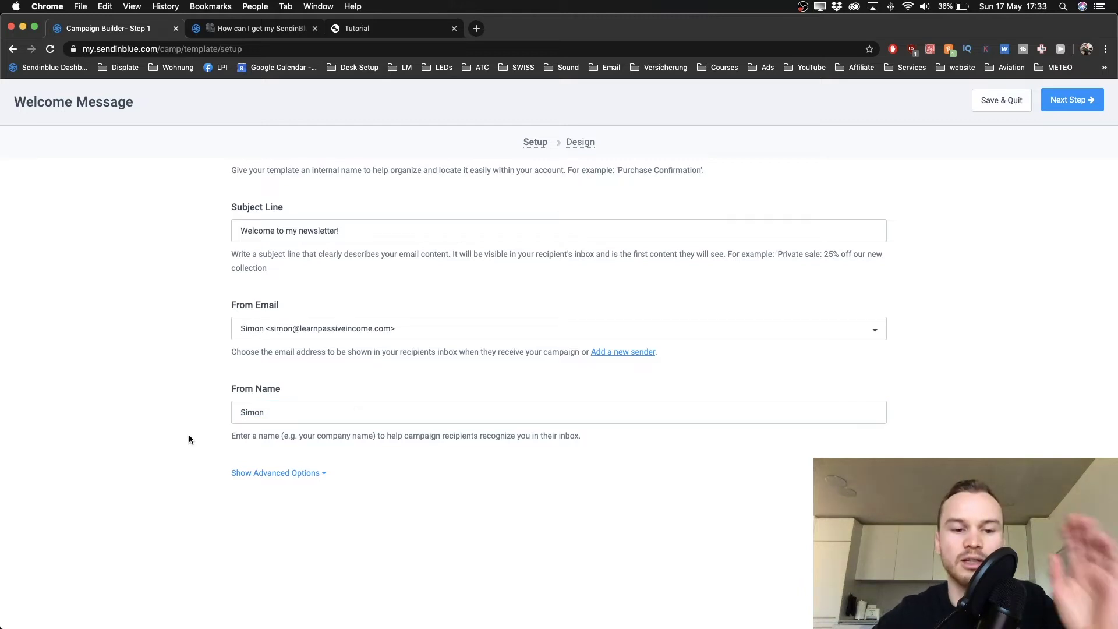
Move to the Design step and pick the Drag & Drop Editor.
click(1073, 100)
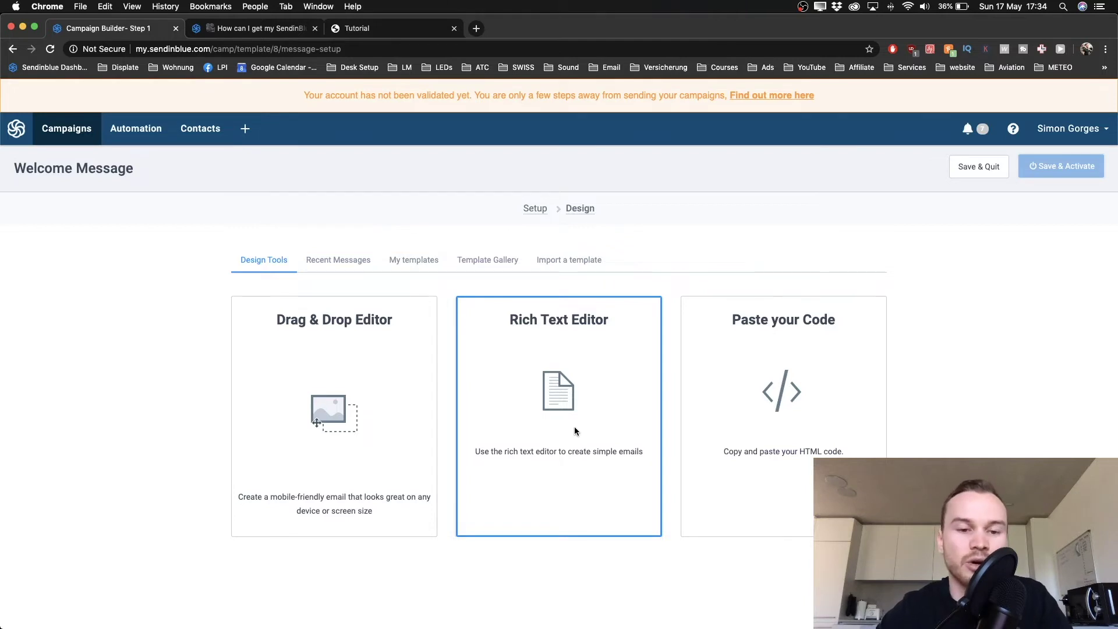
click(319, 391)
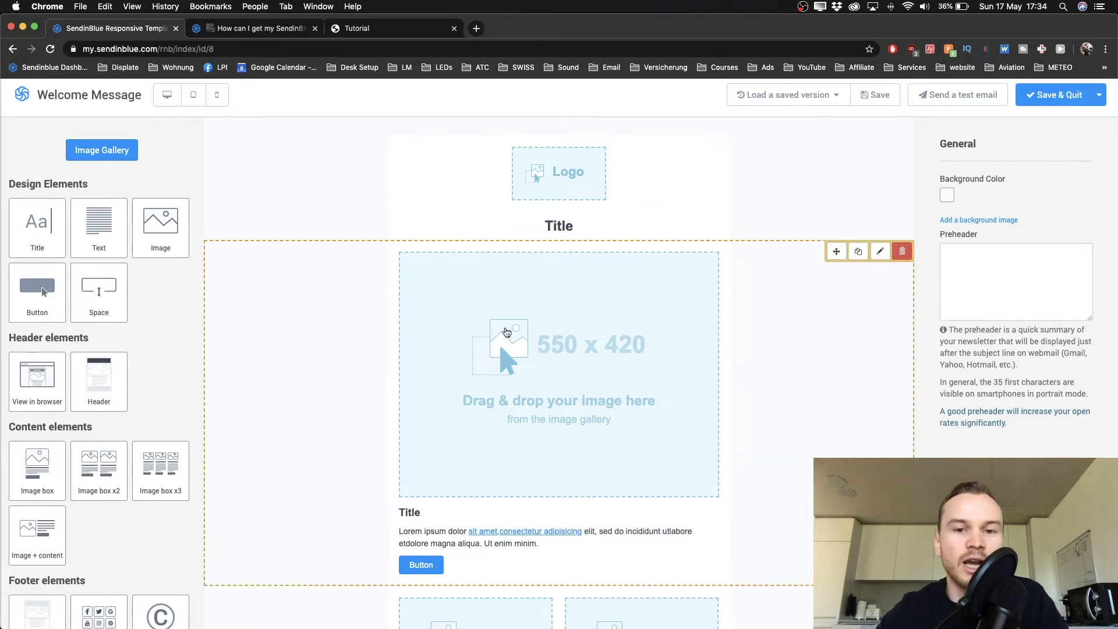
Replace the 'Title' heading under the logo with 'Welcome!'.
scroll(622, 375, down, 3)
scroll(622, 376, down, 6)
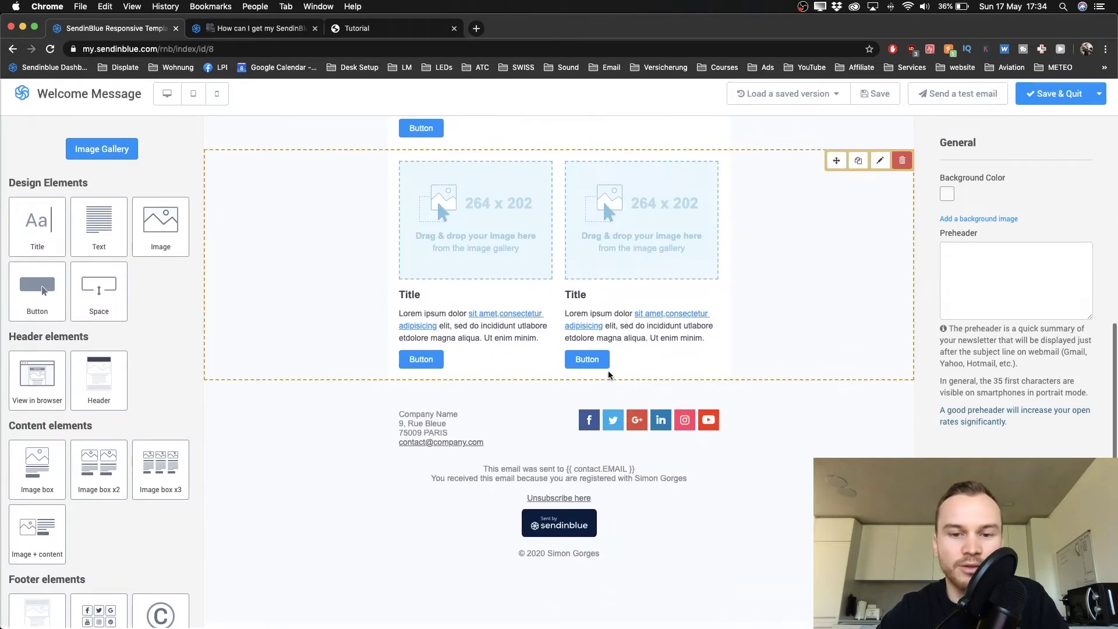
scroll(567, 372, up, 6)
scroll(567, 373, up, 3)
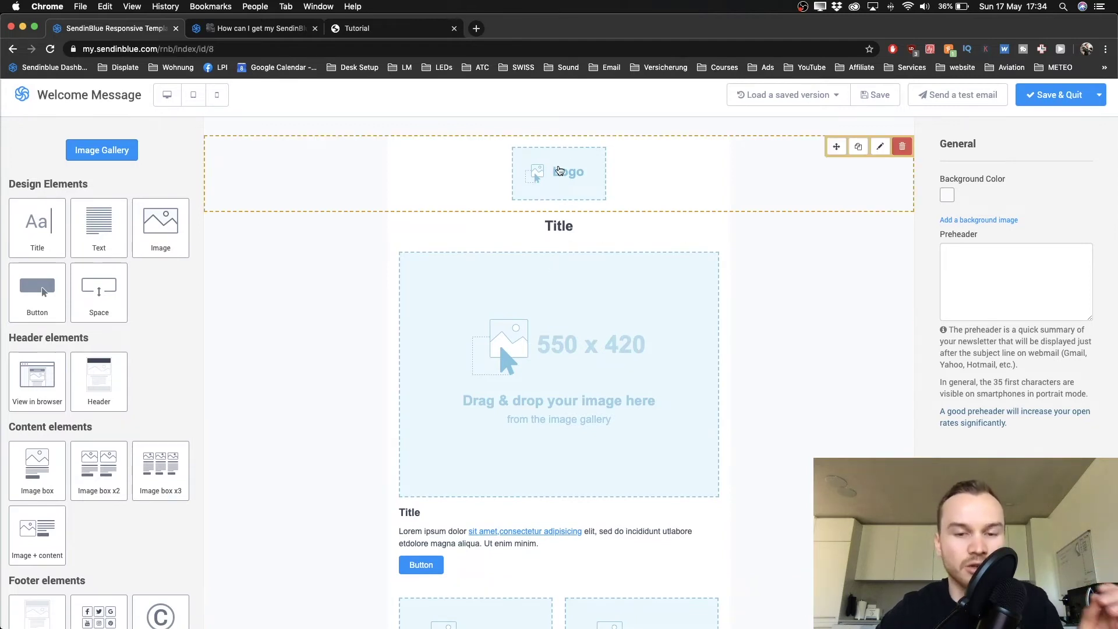
double_click(557, 224)
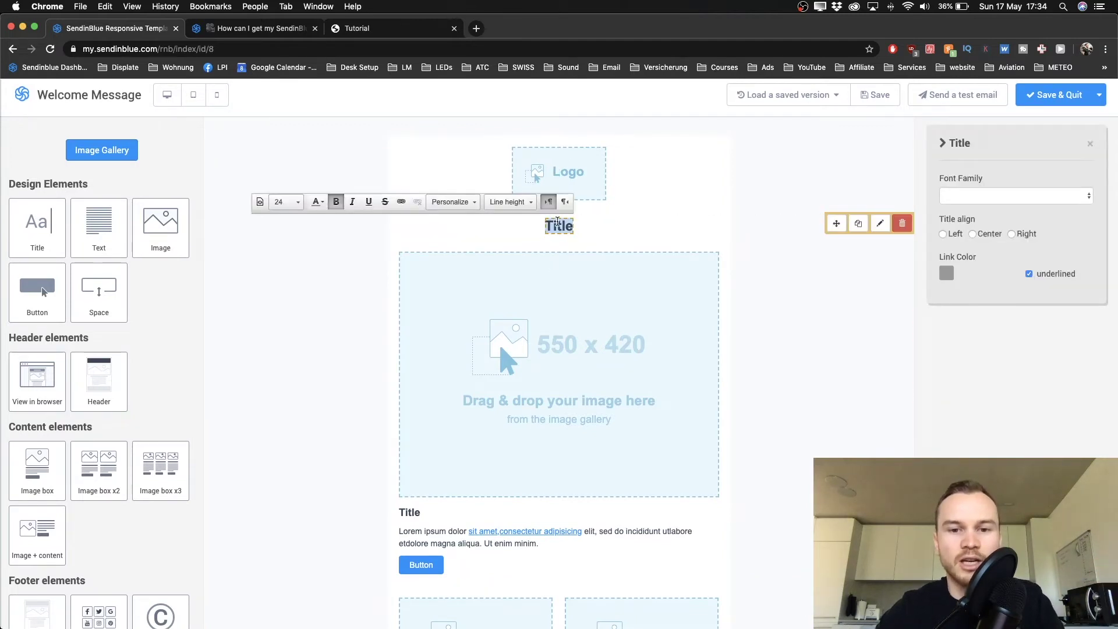
text(Welcome!)
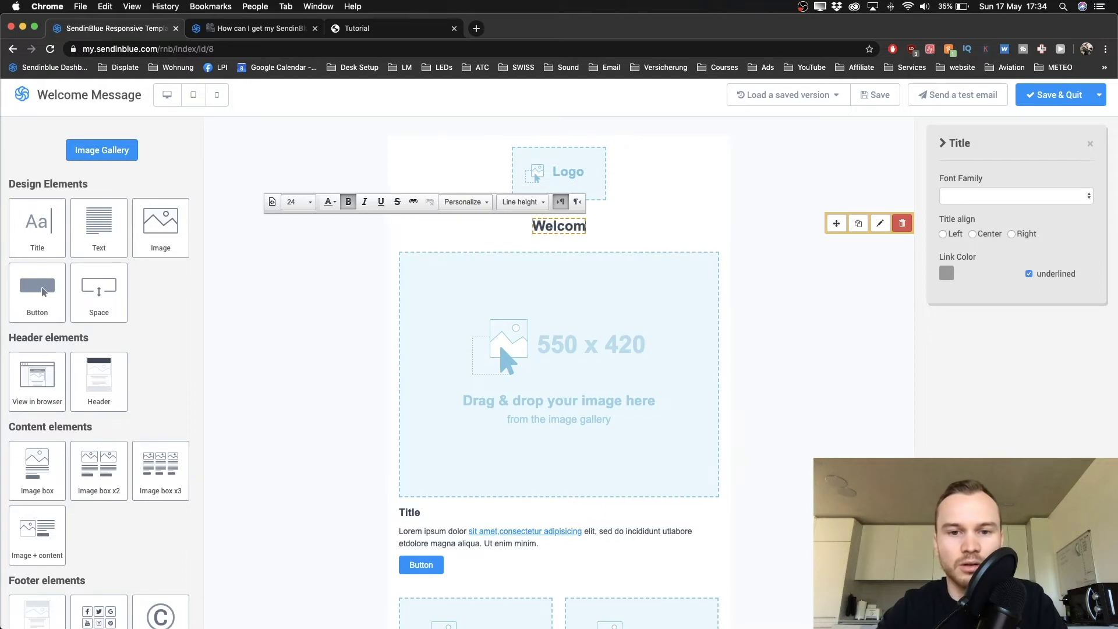
click(387, 296)
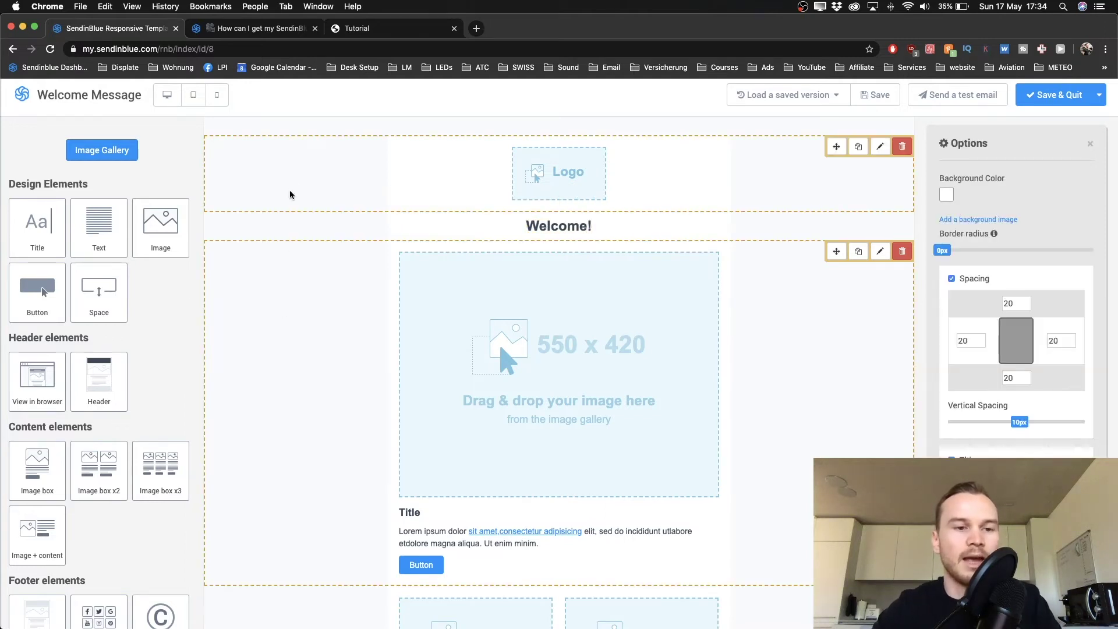
click(289, 188)
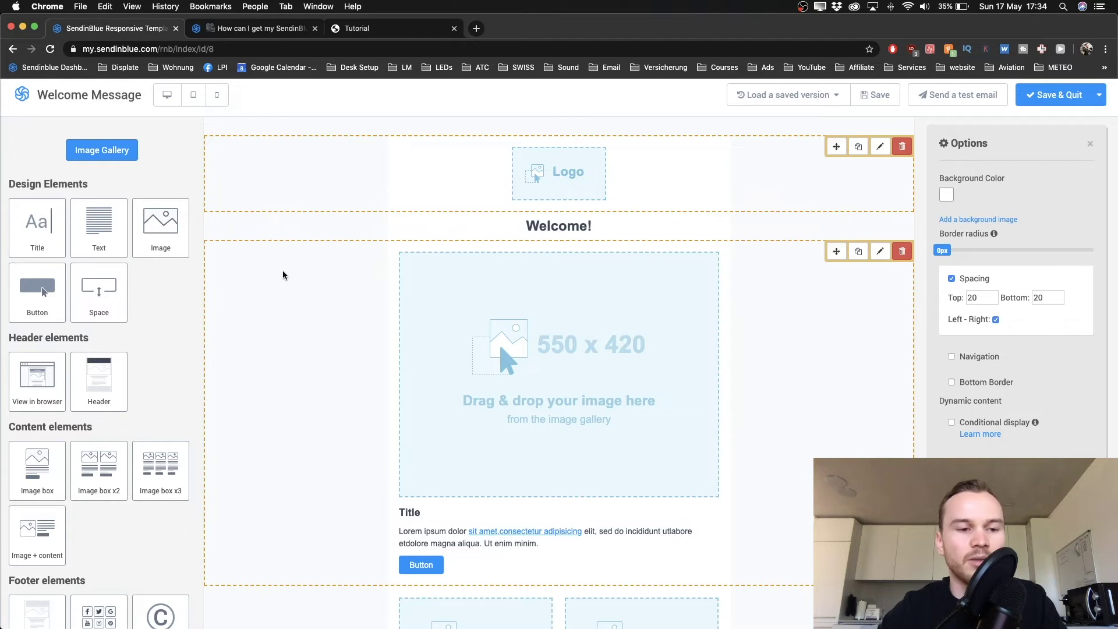
scroll(282, 273, down, 2)
scroll(69, 352, down, 2)
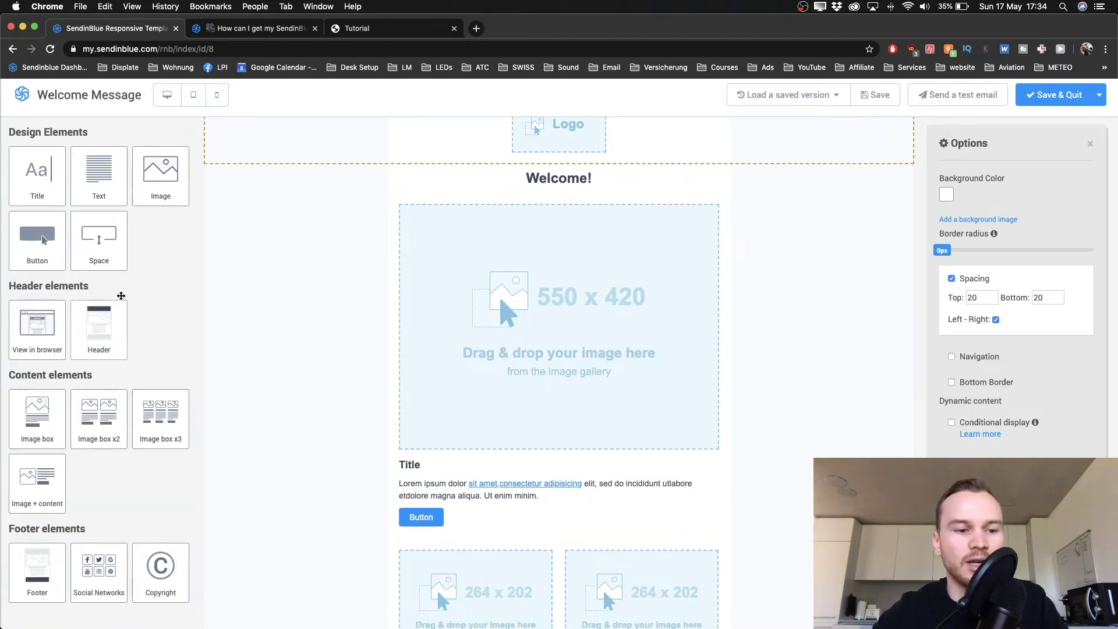
scroll(443, 370, down, 12)
scroll(443, 370, down, 2)
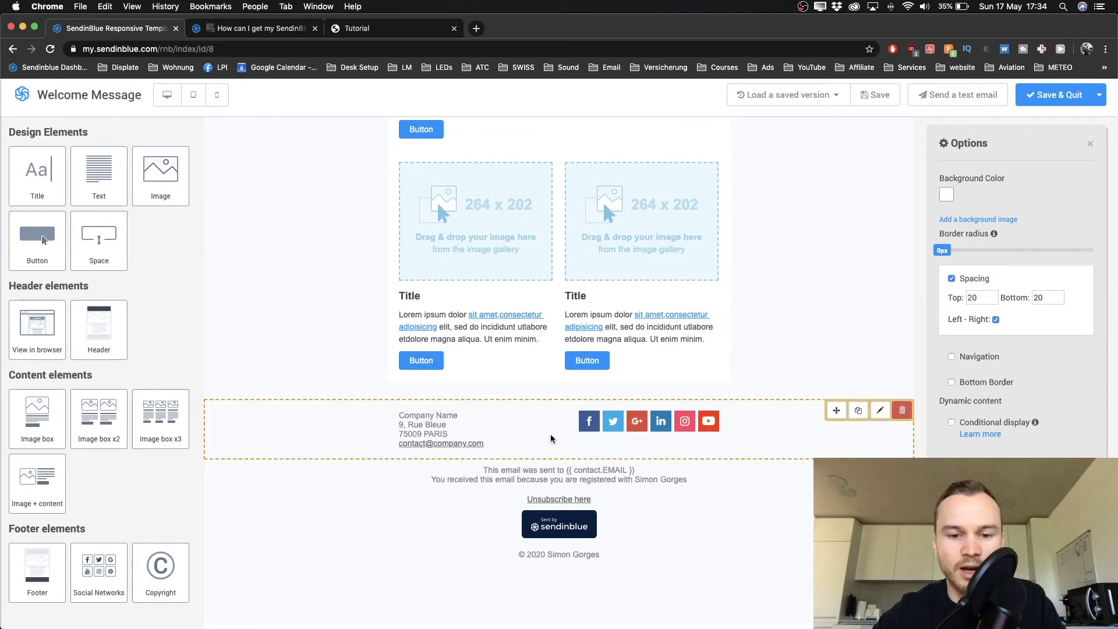
Uncheck LinkedIn in the footer's Social Icons settings.
click(629, 419)
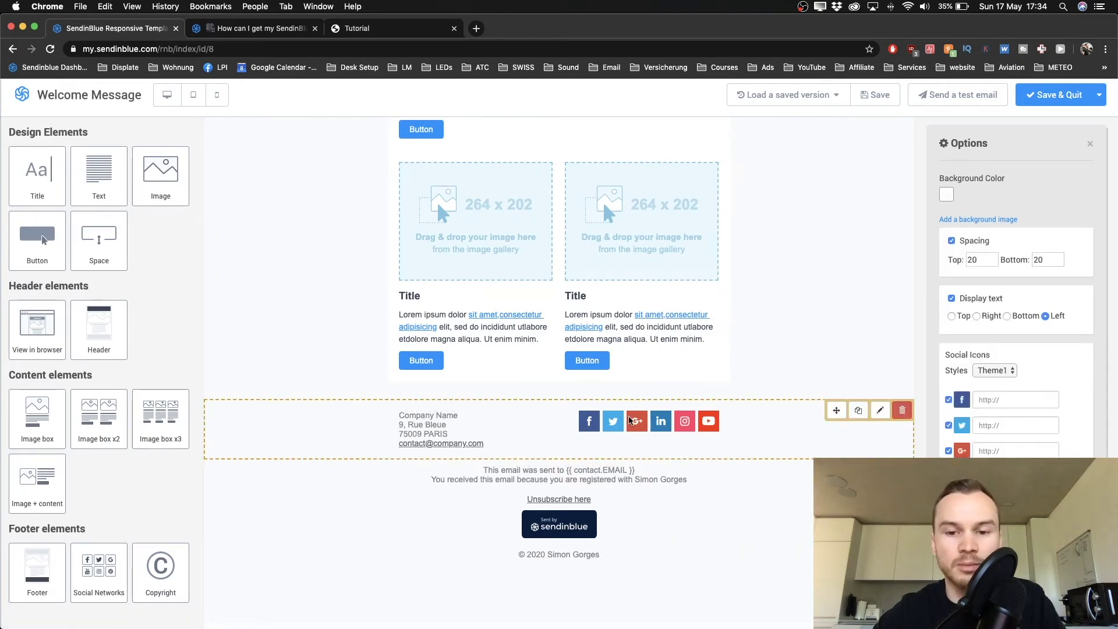
scroll(1024, 184, down, 4)
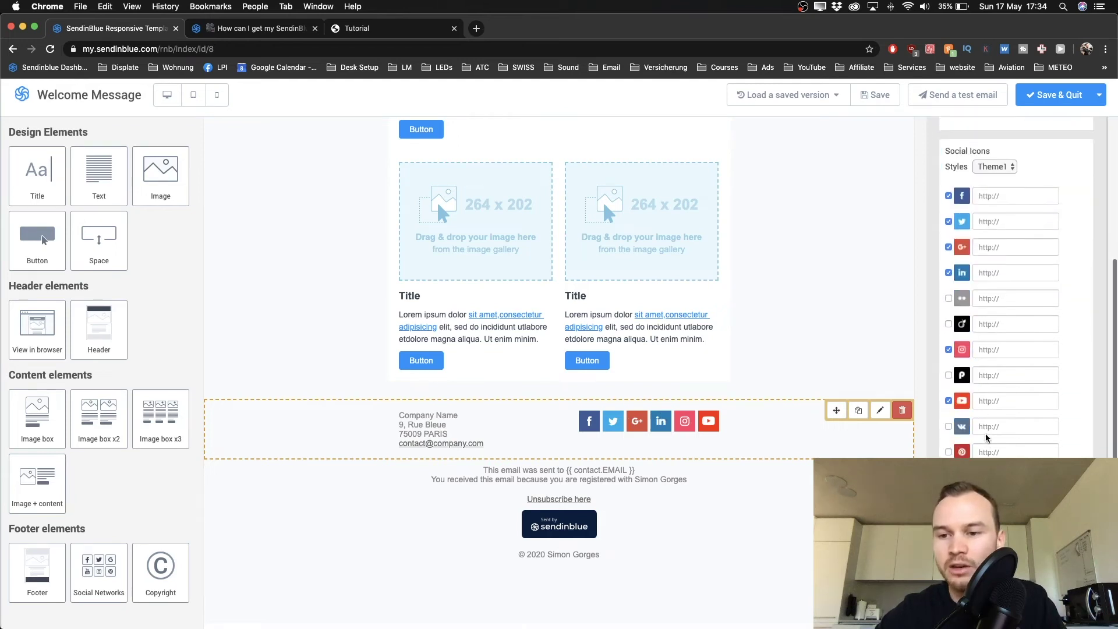
click(1017, 198)
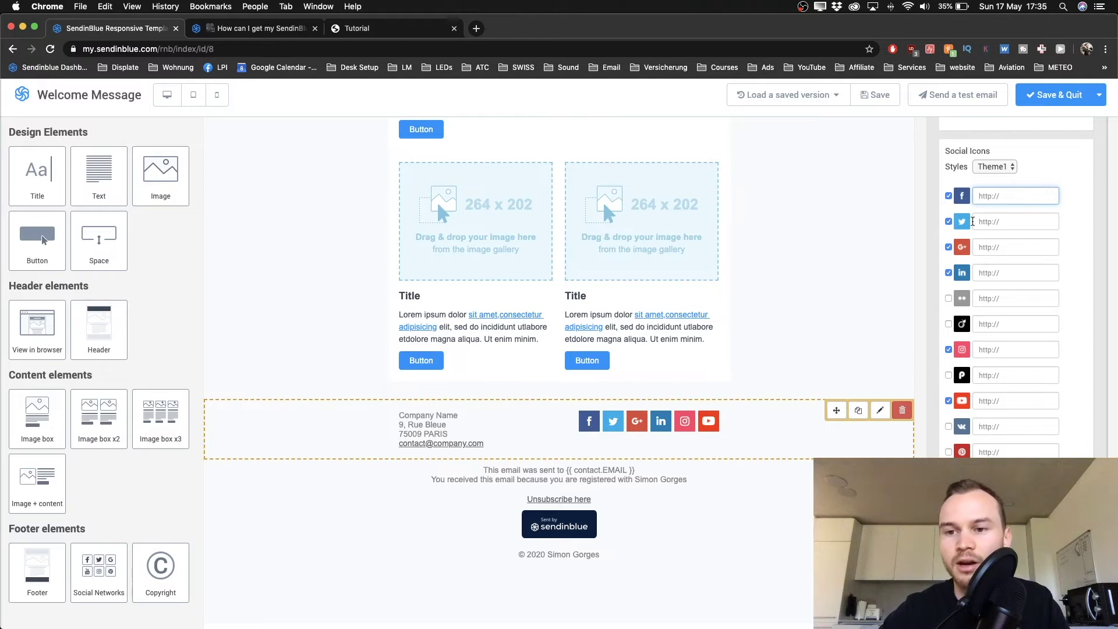
click(949, 326)
click(948, 273)
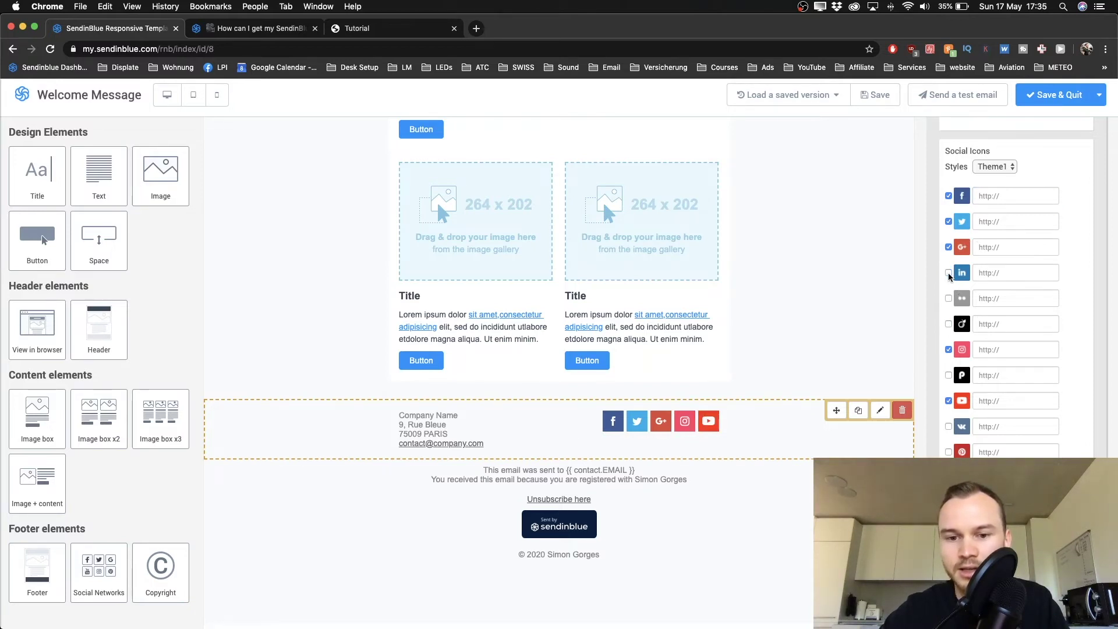
Review the two-image section and the 550 x 420 image section of the email.
click(826, 295)
scroll(770, 389, up, 5)
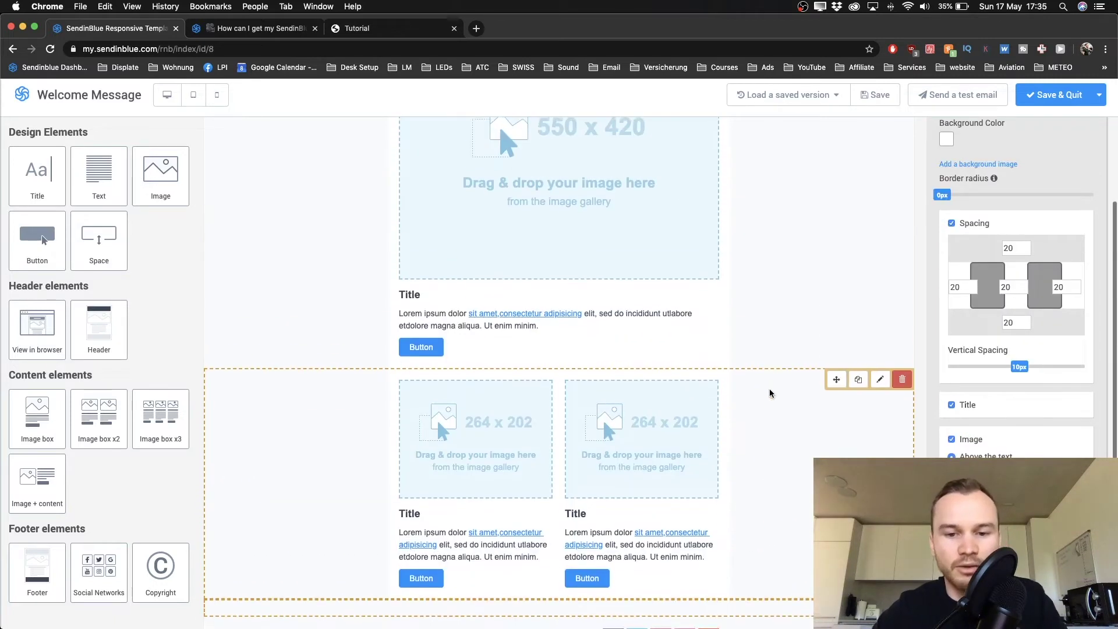
scroll(769, 389, up, 3)
click(770, 389)
scroll(770, 389, down, 1)
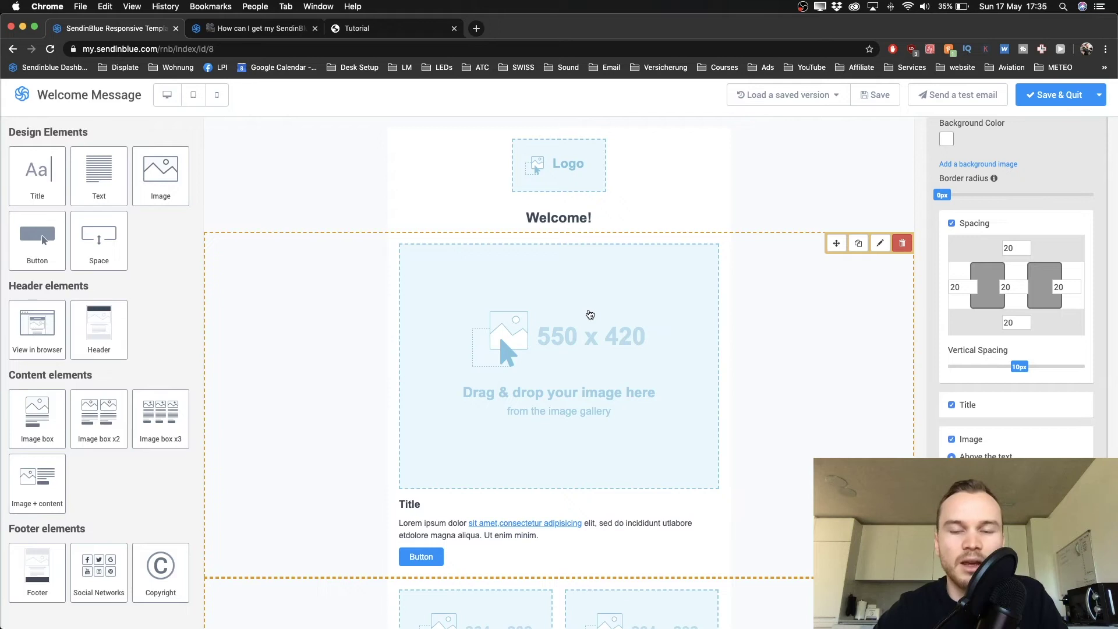
scroll(589, 315, down, 3)
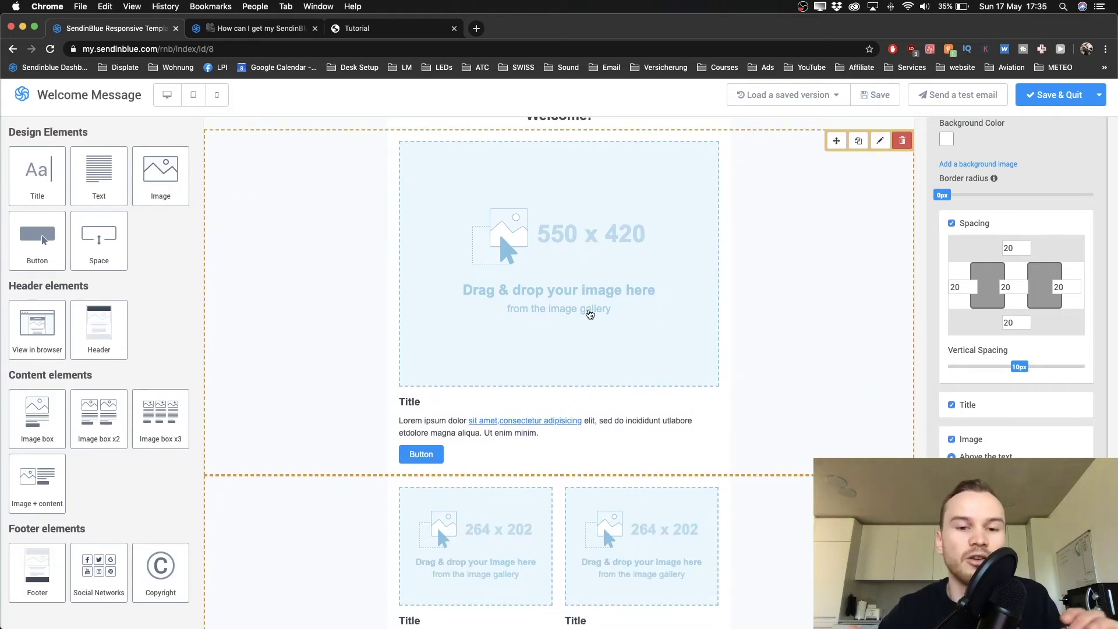
scroll(590, 315, up, 3)
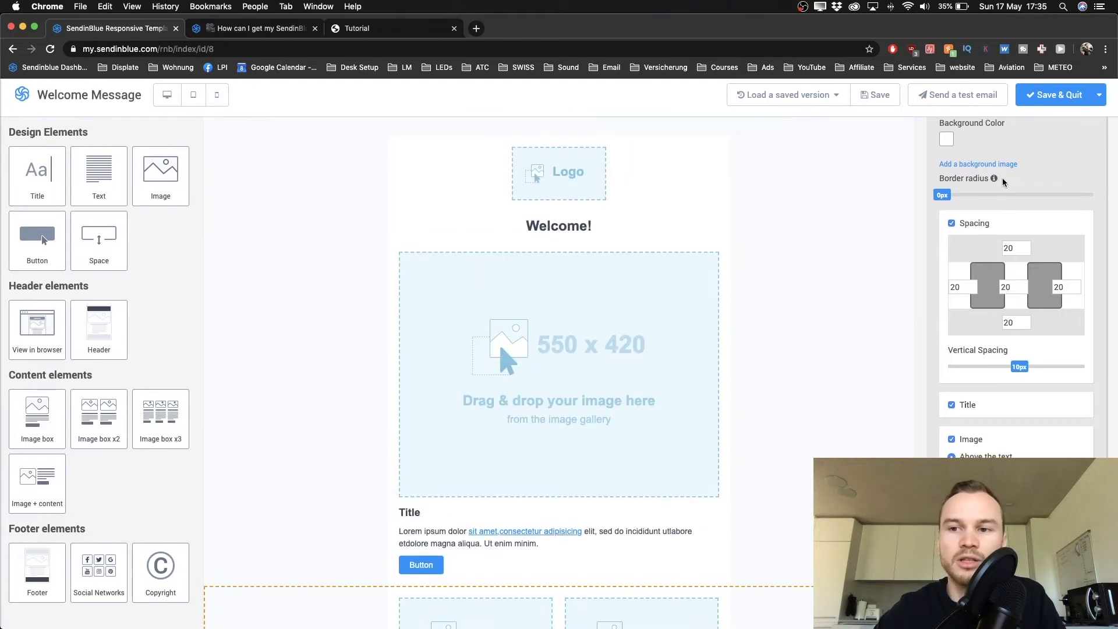
Save and quit the editor, then review the template's desktop preview.
click(1058, 100)
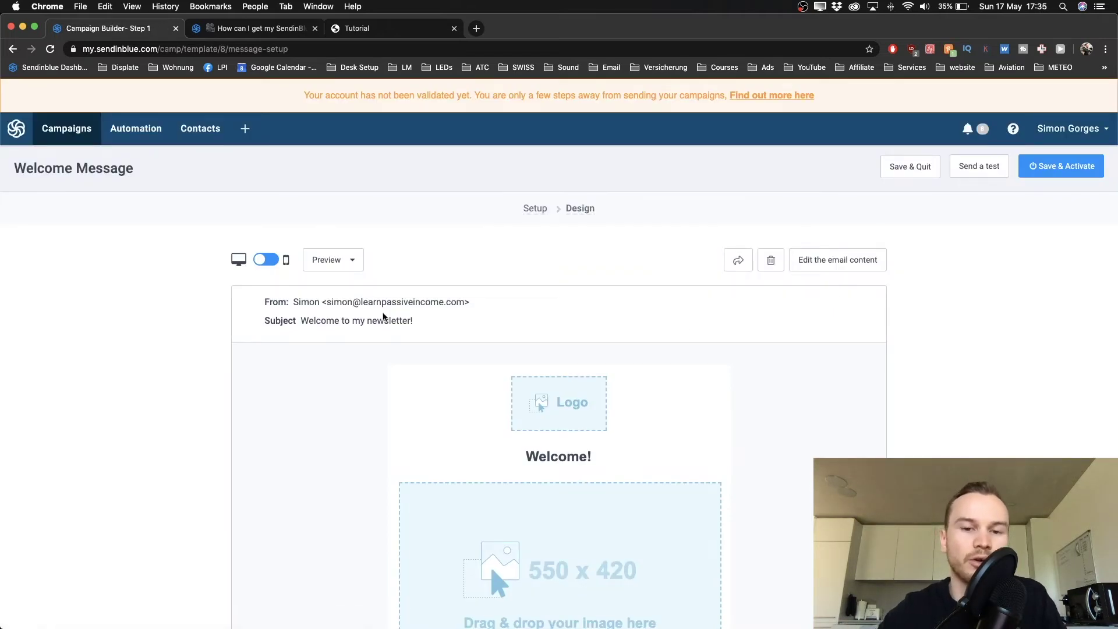
scroll(471, 433, down, 2)
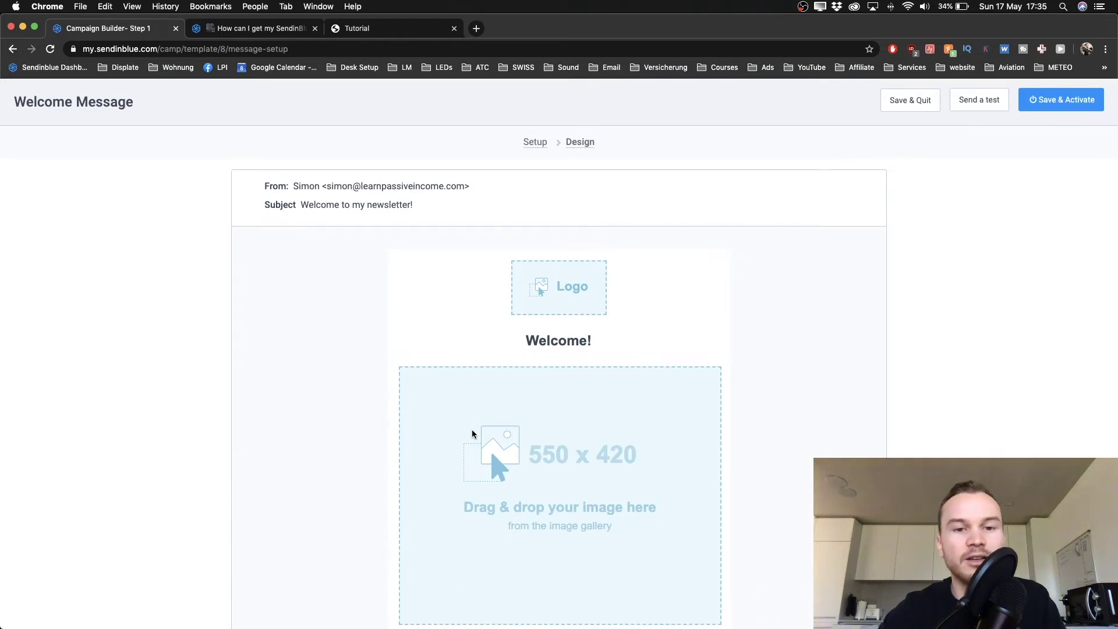
scroll(471, 433, up, 2)
scroll(472, 434, down, 1)
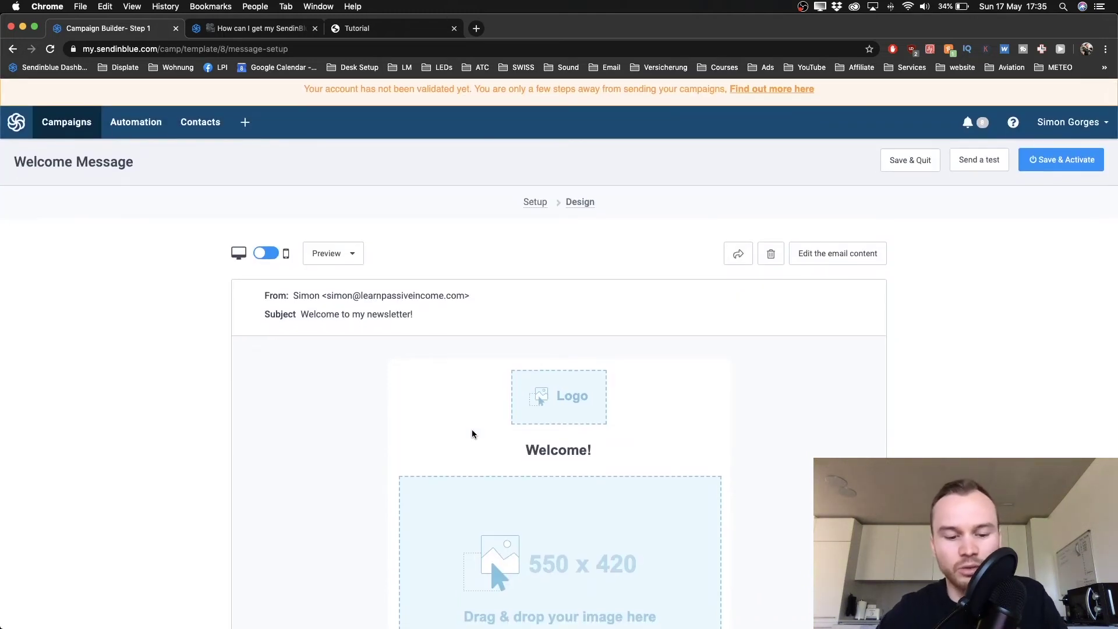
scroll(523, 361, down, 4)
scroll(523, 361, up, 4)
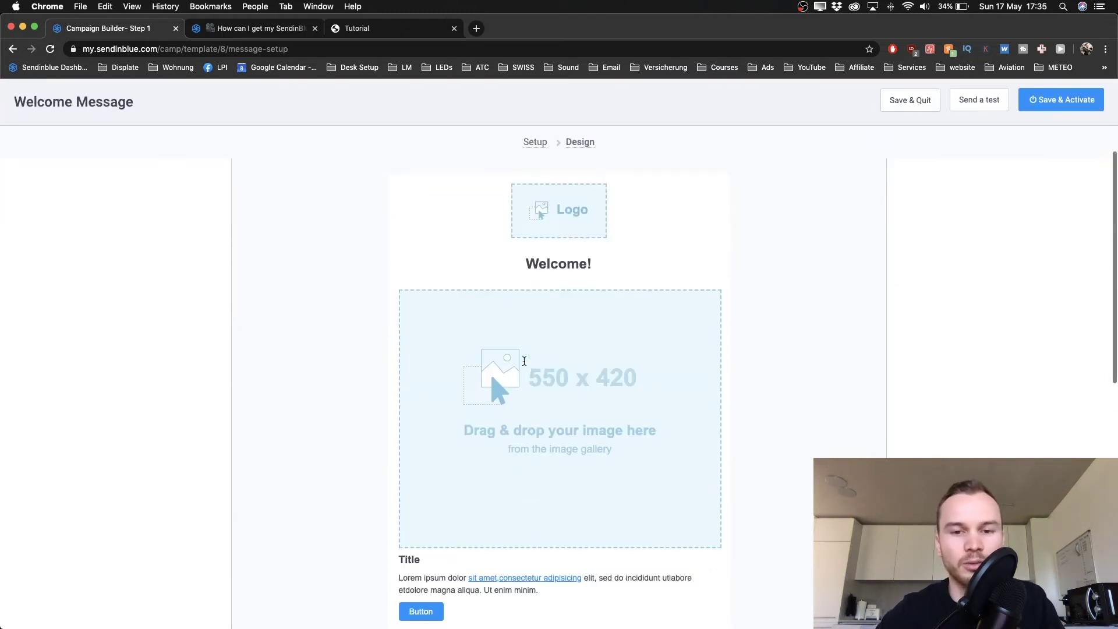
scroll(524, 361, down, 5)
scroll(523, 361, up, 4)
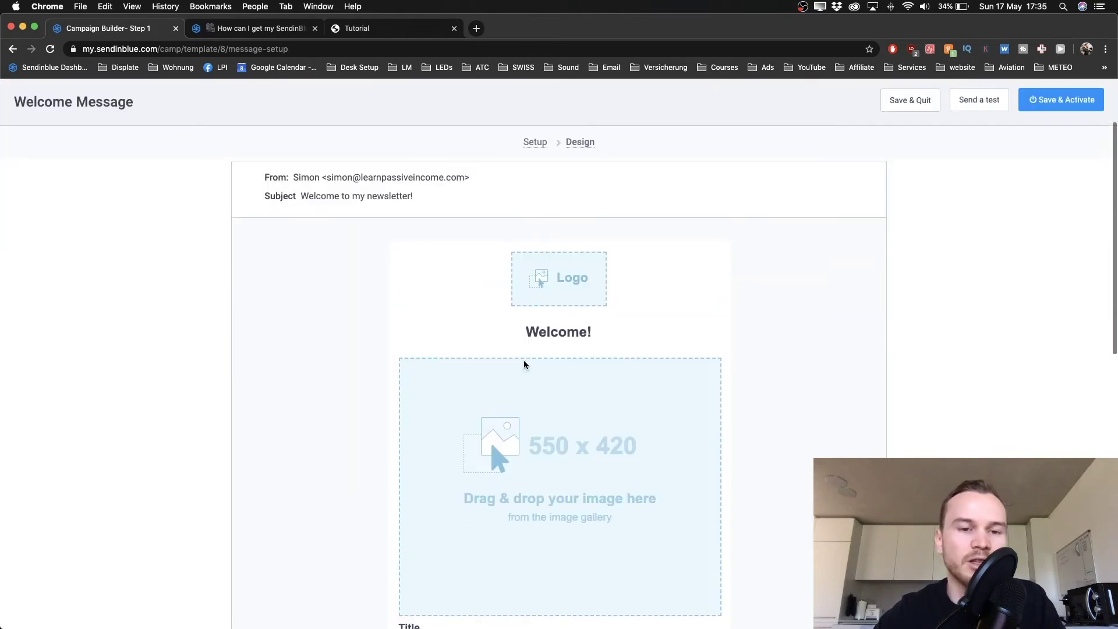
scroll(464, 274, down, 3)
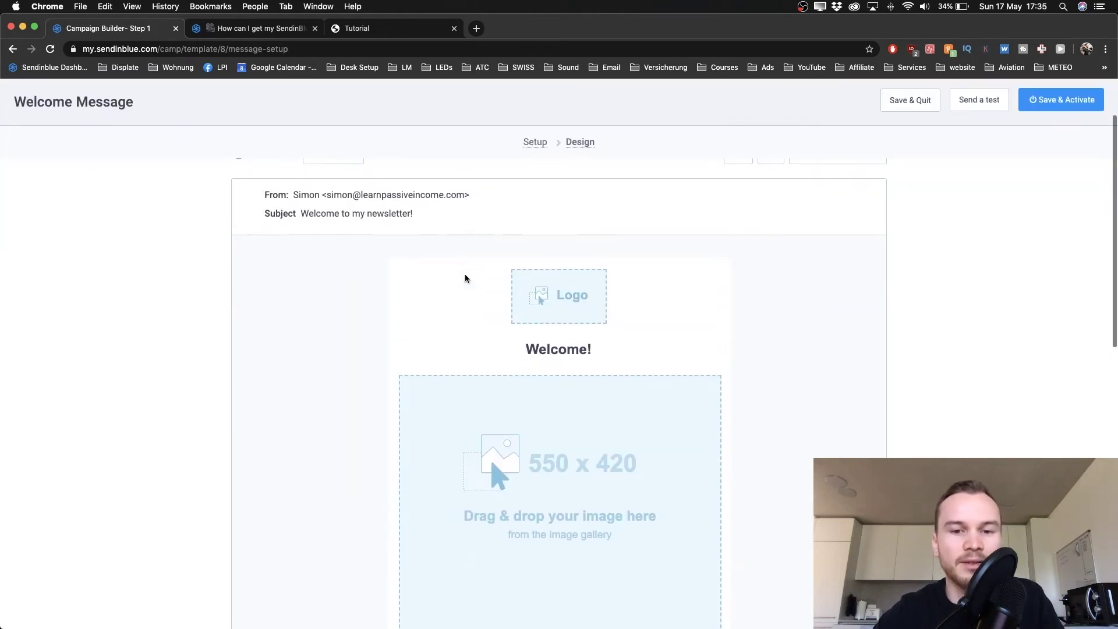
scroll(524, 241, up, 3)
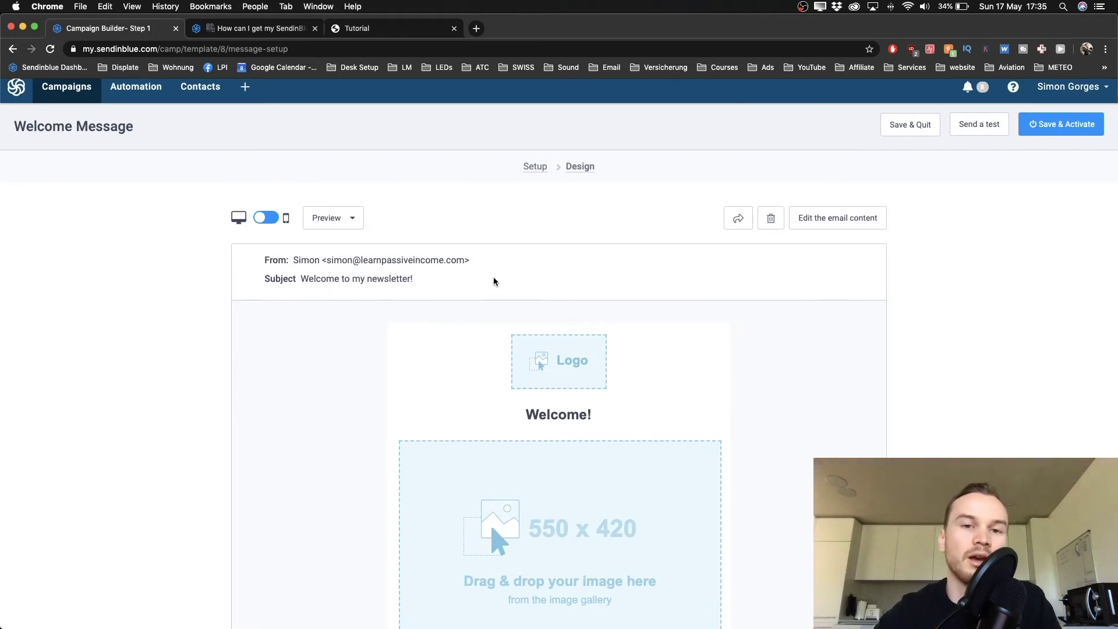
scroll(493, 280, down, 5)
scroll(494, 280, down, 10)
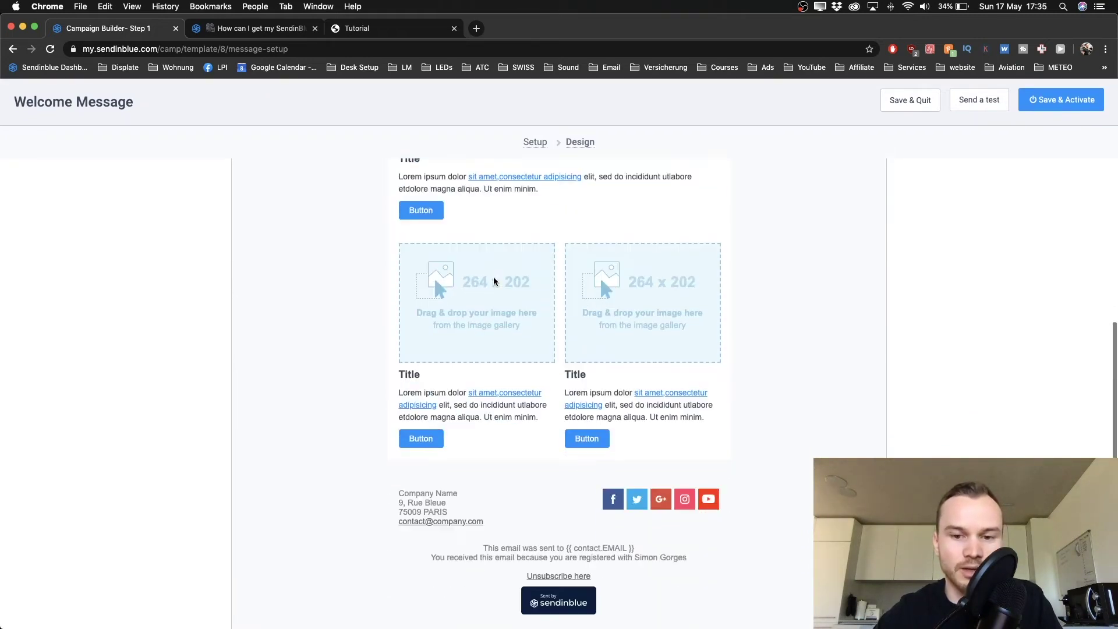
scroll(494, 281, up, 12)
scroll(494, 277, up, 2)
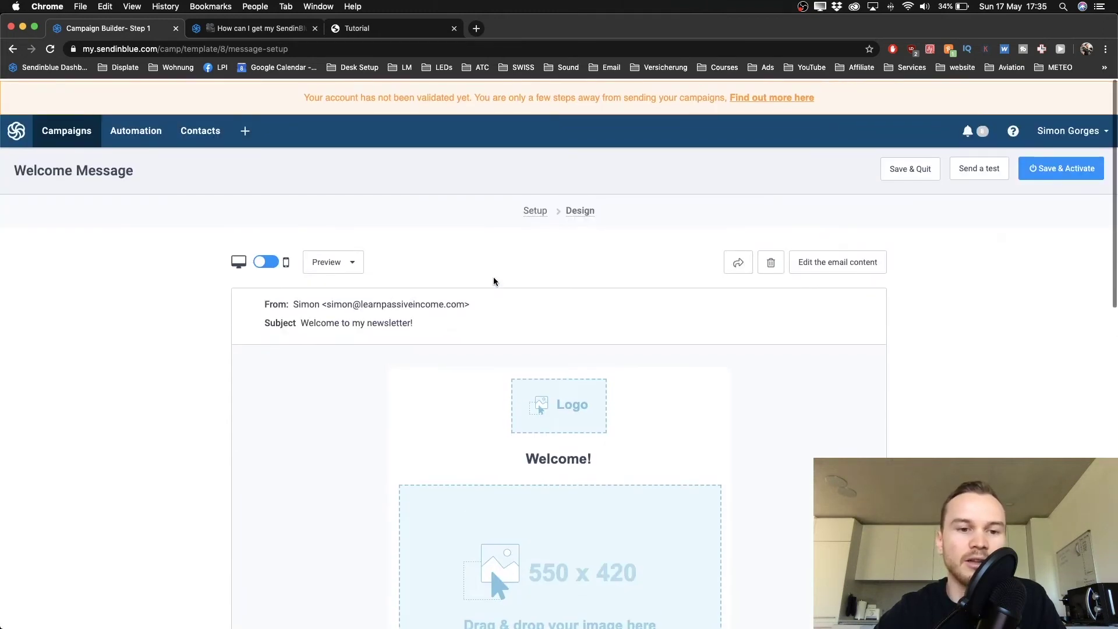
Check the mobile preview, then save and activate the Welcome Message template.
click(265, 259)
scroll(543, 365, down, 3)
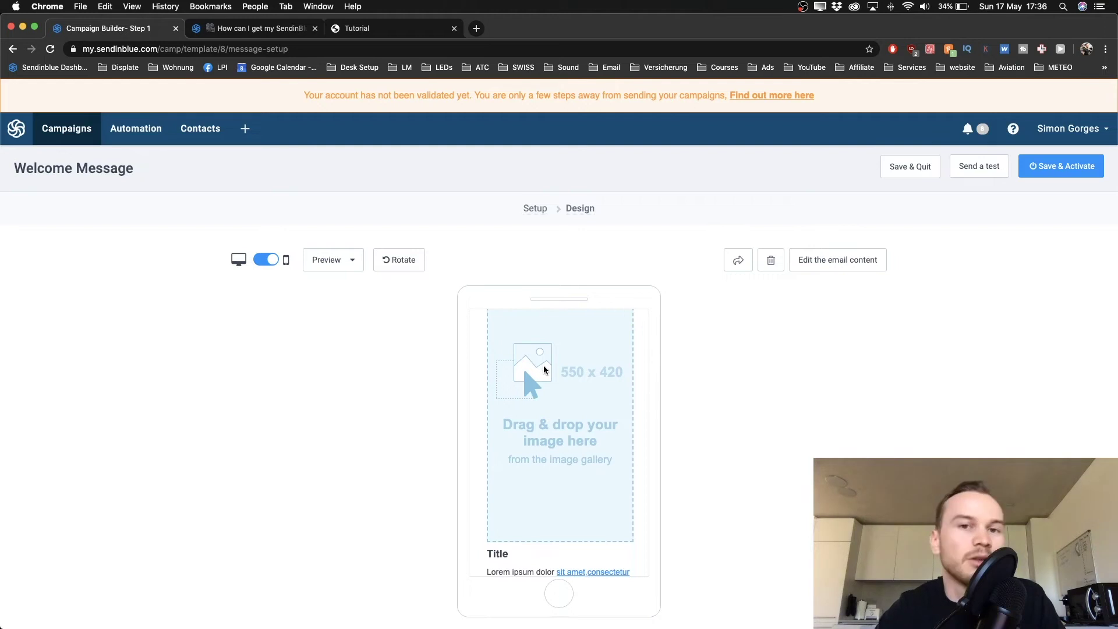
scroll(545, 369, down, 5)
scroll(545, 369, up, 2)
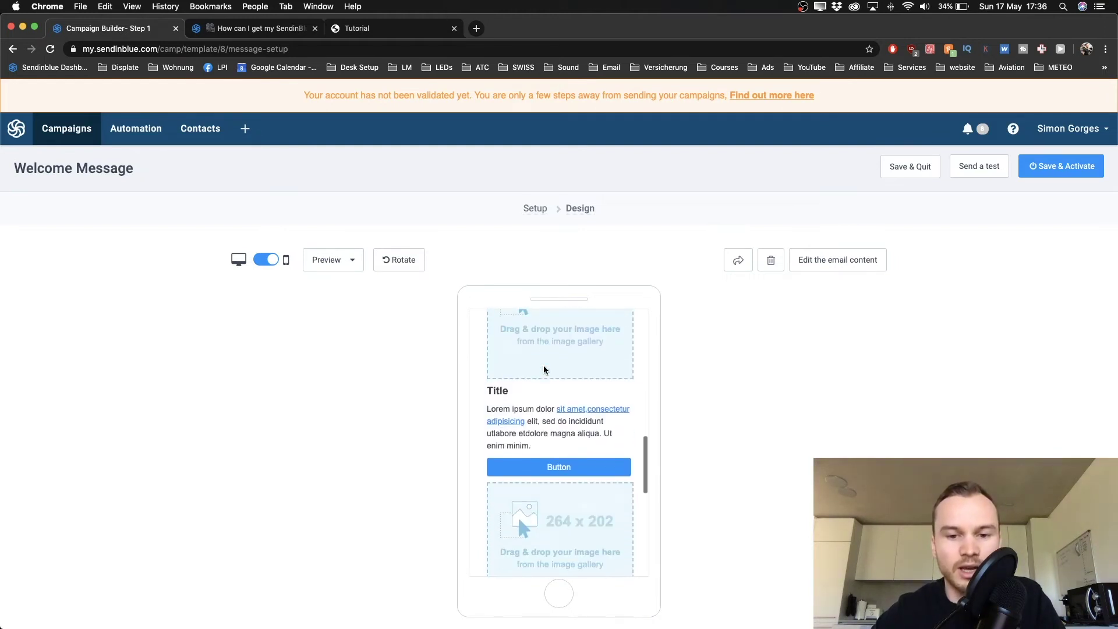
scroll(545, 369, up, 10)
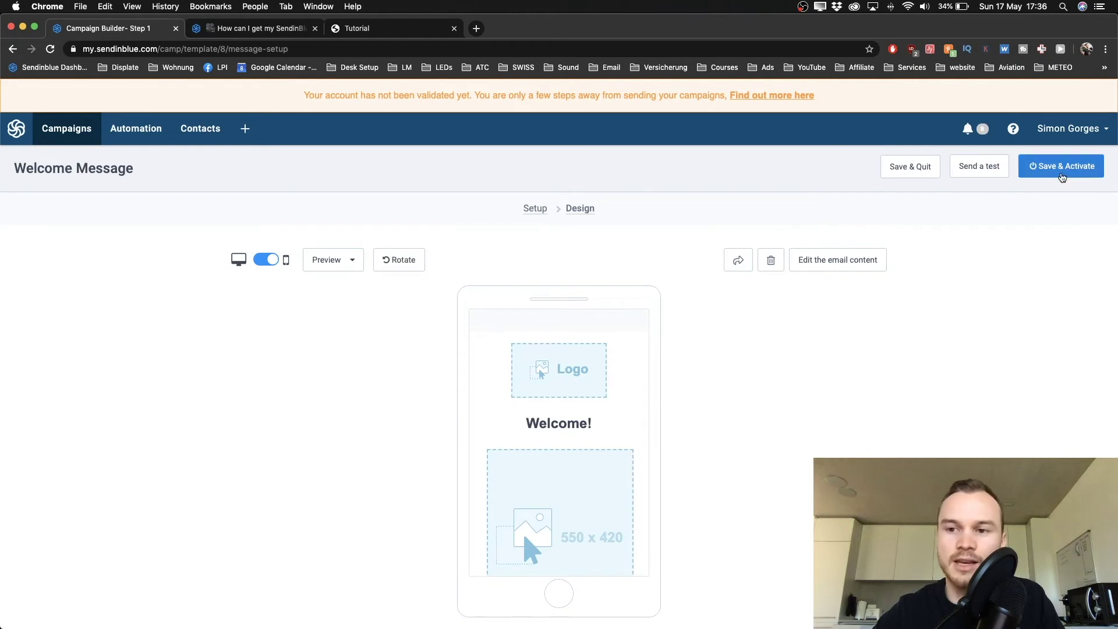
click(1063, 174)
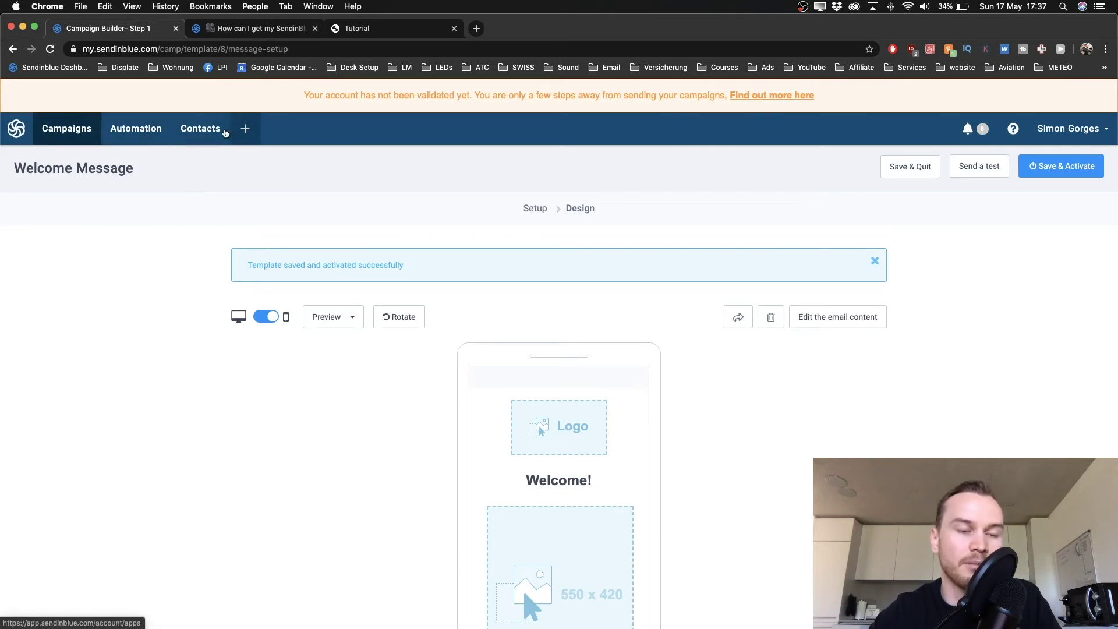
Go to Automation, dismiss the workflow-type chooser, and open Apps and Integrations.
click(135, 130)
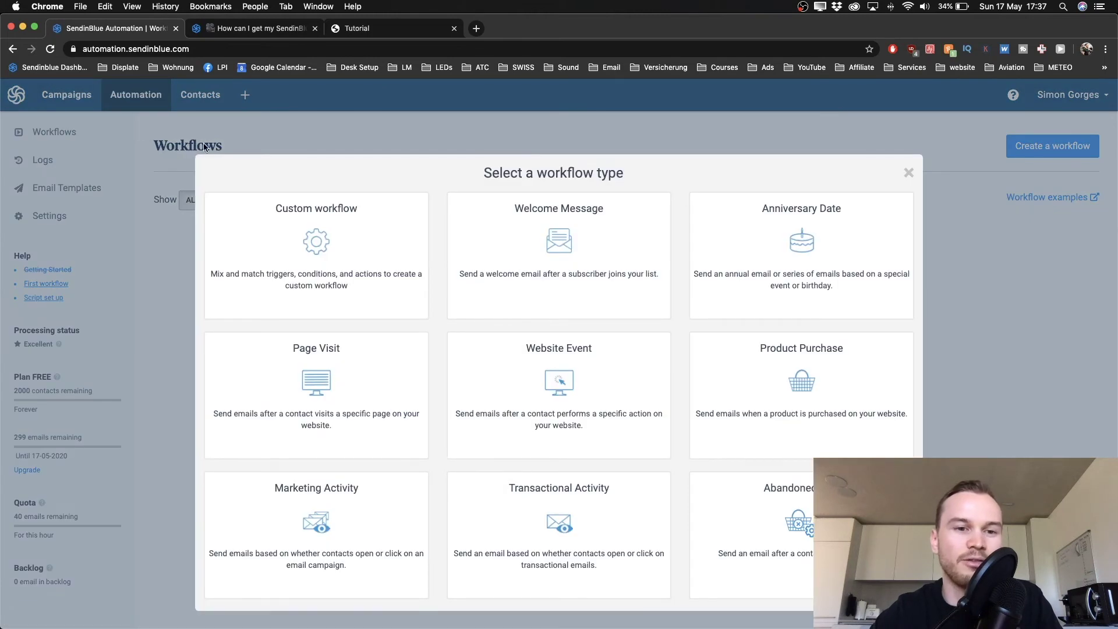
click(908, 172)
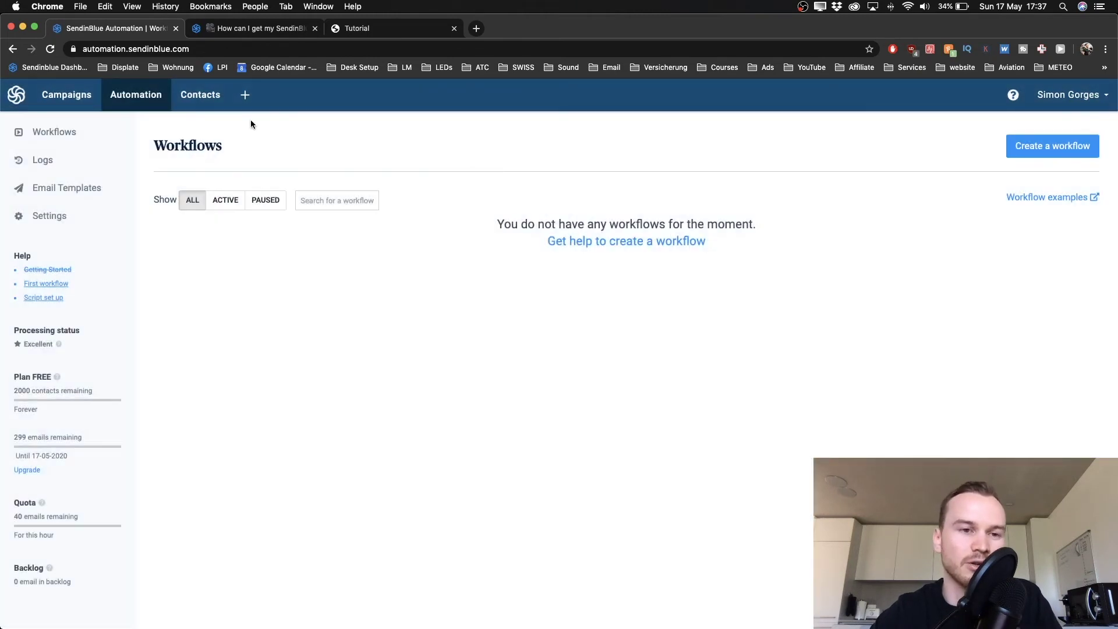
click(246, 95)
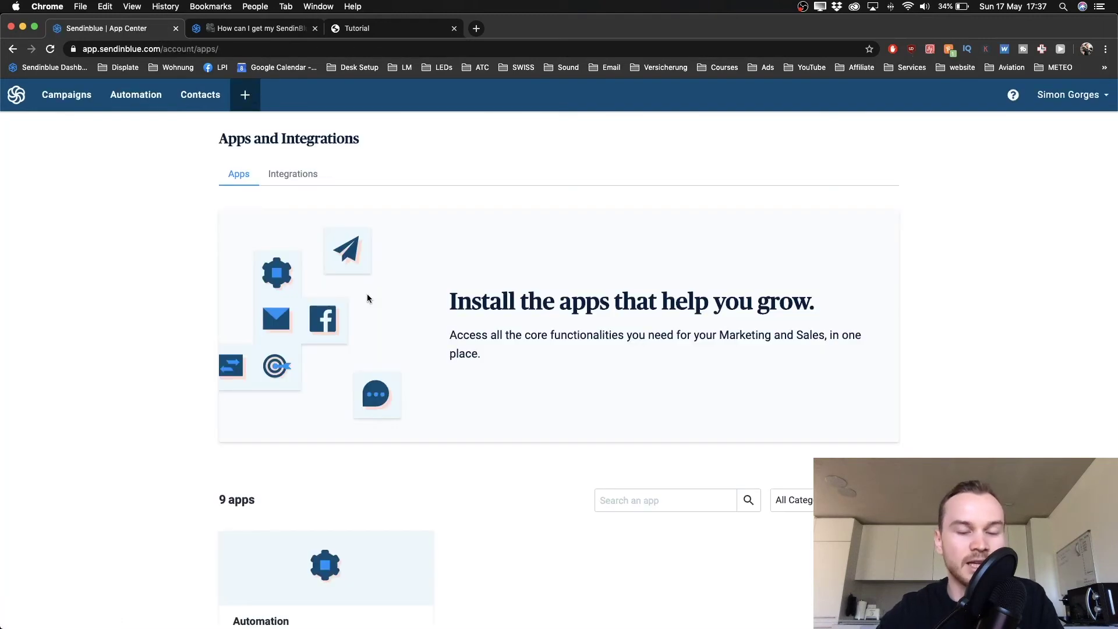
scroll(367, 298, down, 5)
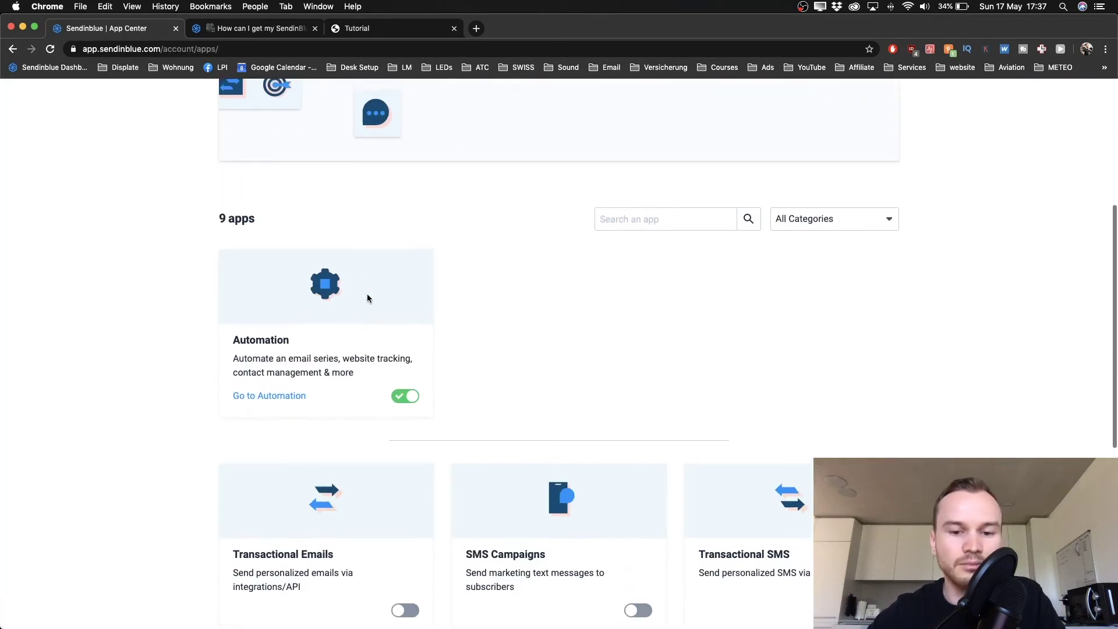
scroll(366, 298, up, 1)
scroll(367, 297, up, 4)
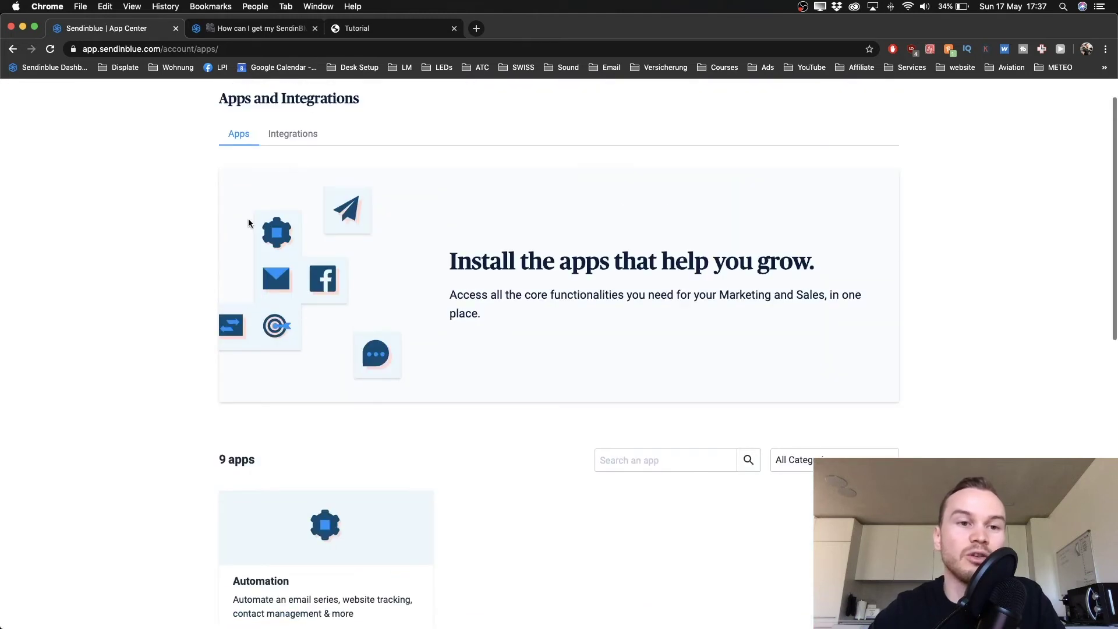
scroll(248, 223, down, 10)
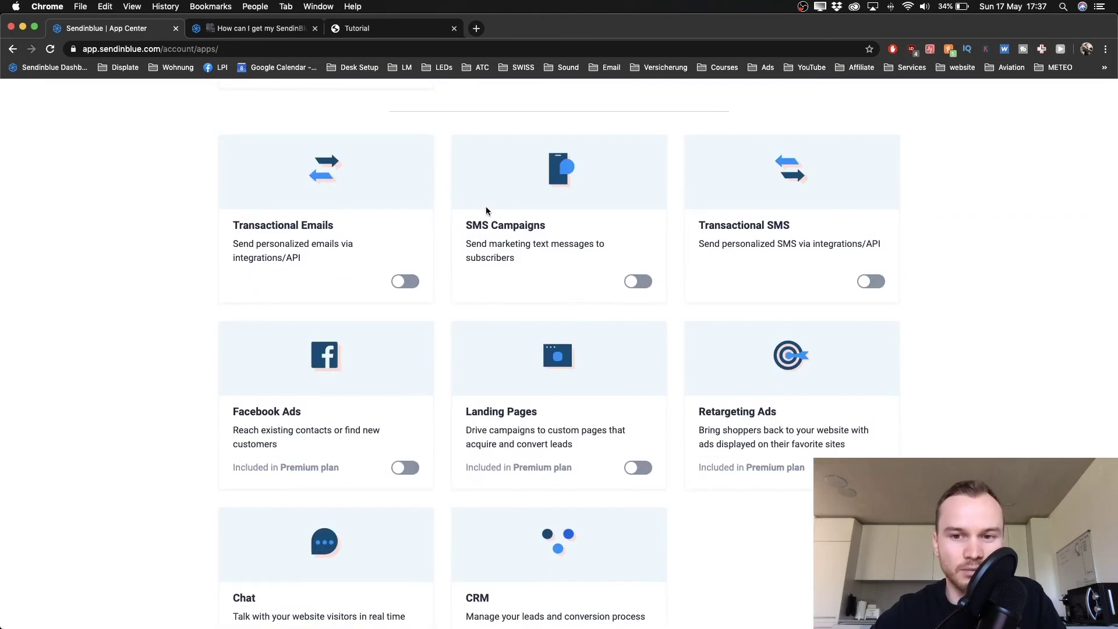
scroll(486, 206, down, 3)
scroll(486, 207, up, 4)
scroll(487, 211, up, 5)
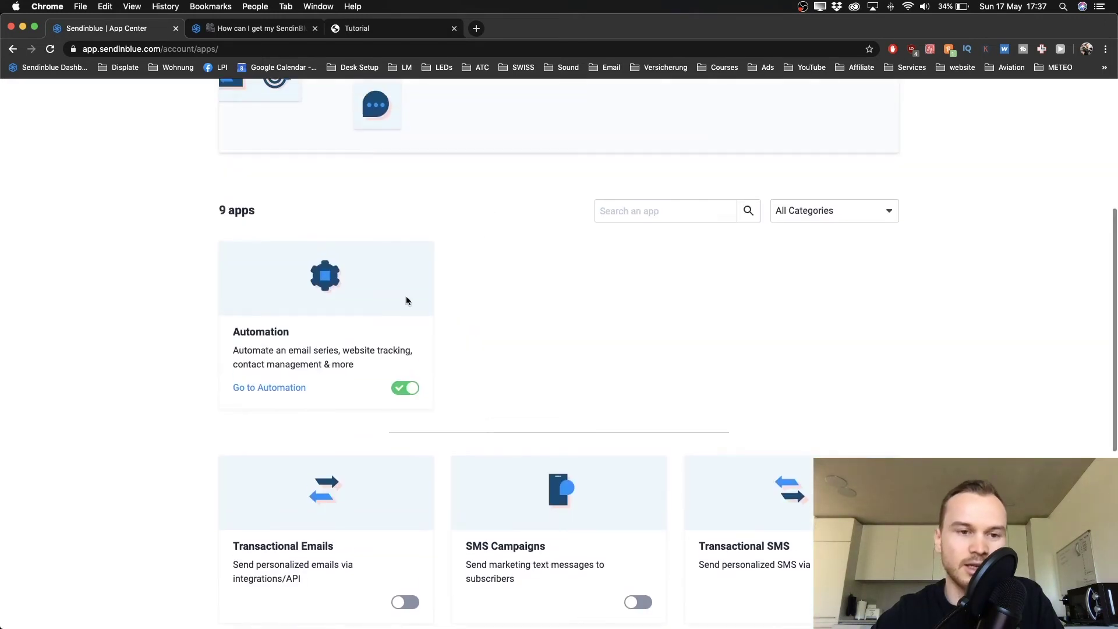
scroll(272, 394, up, 5)
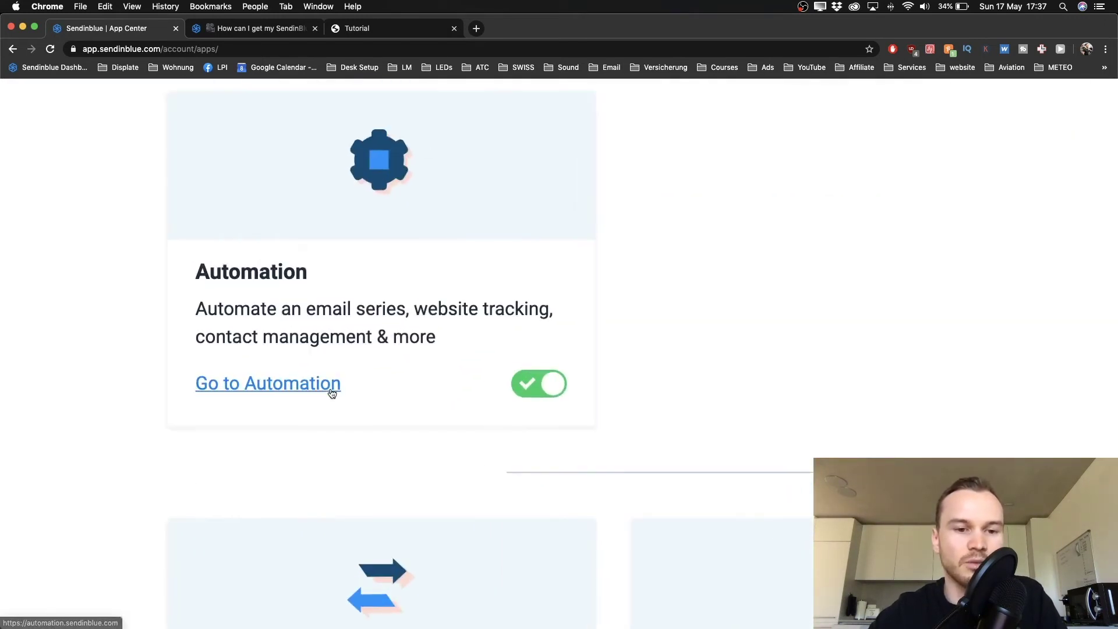
Switch the Automation app off and back on.
click(539, 384)
click(518, 394)
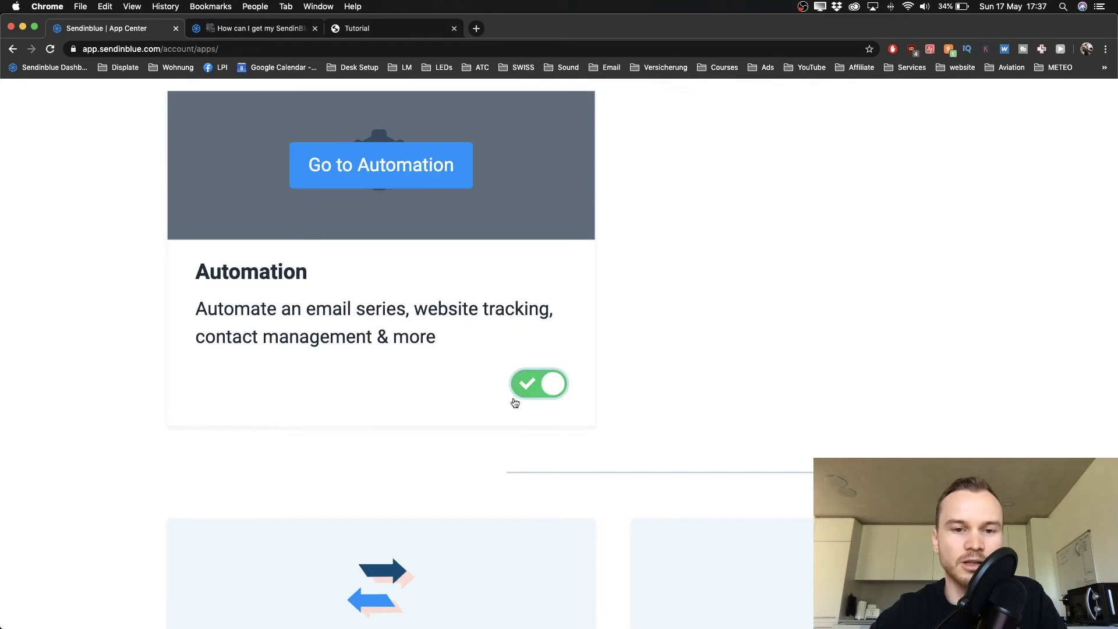
scroll(521, 410, up, 3)
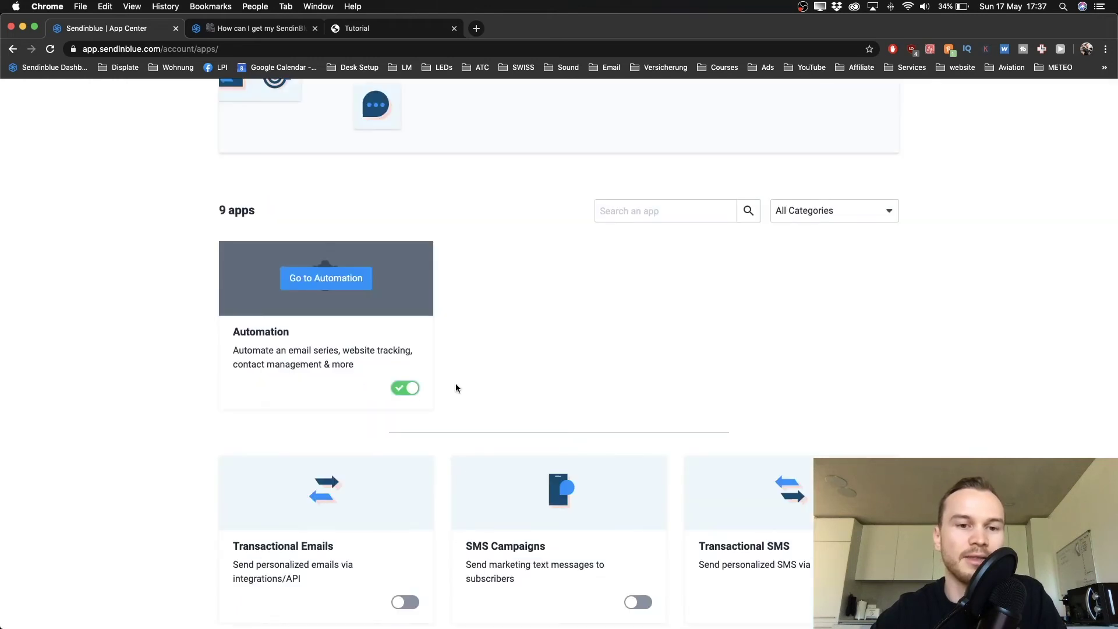
scroll(455, 387, up, 5)
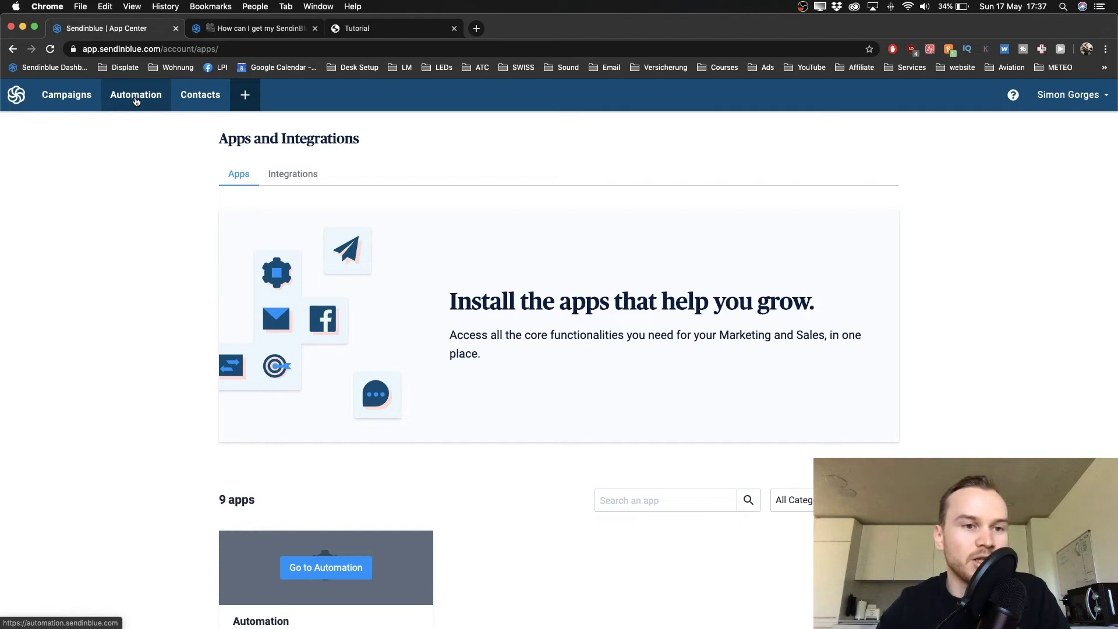
Start a new Custom workflow from the Automation page.
click(134, 99)
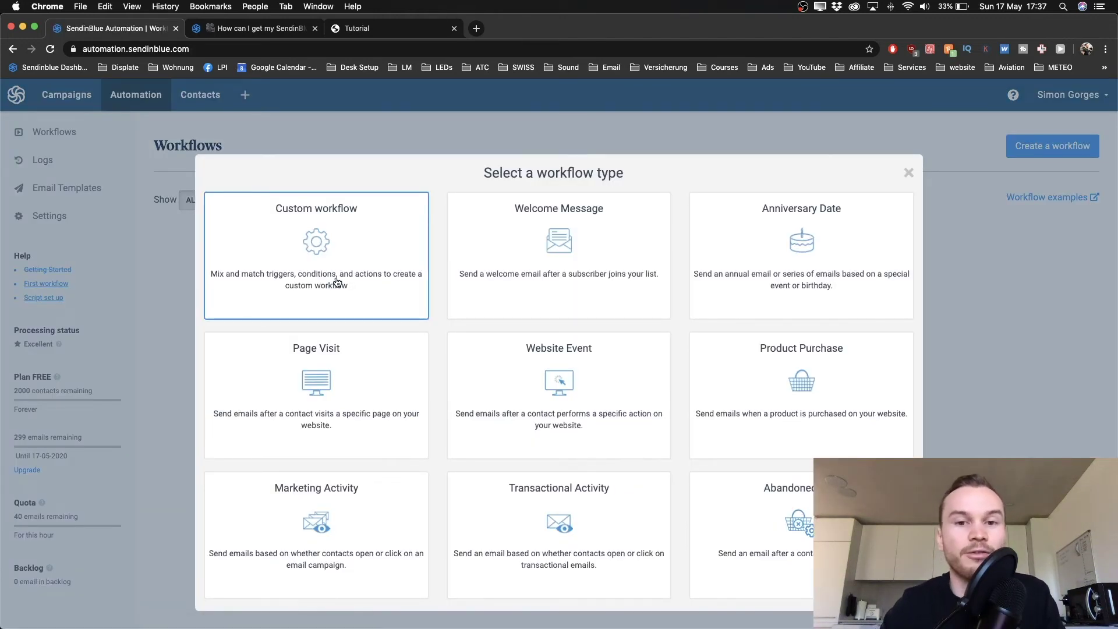
click(908, 173)
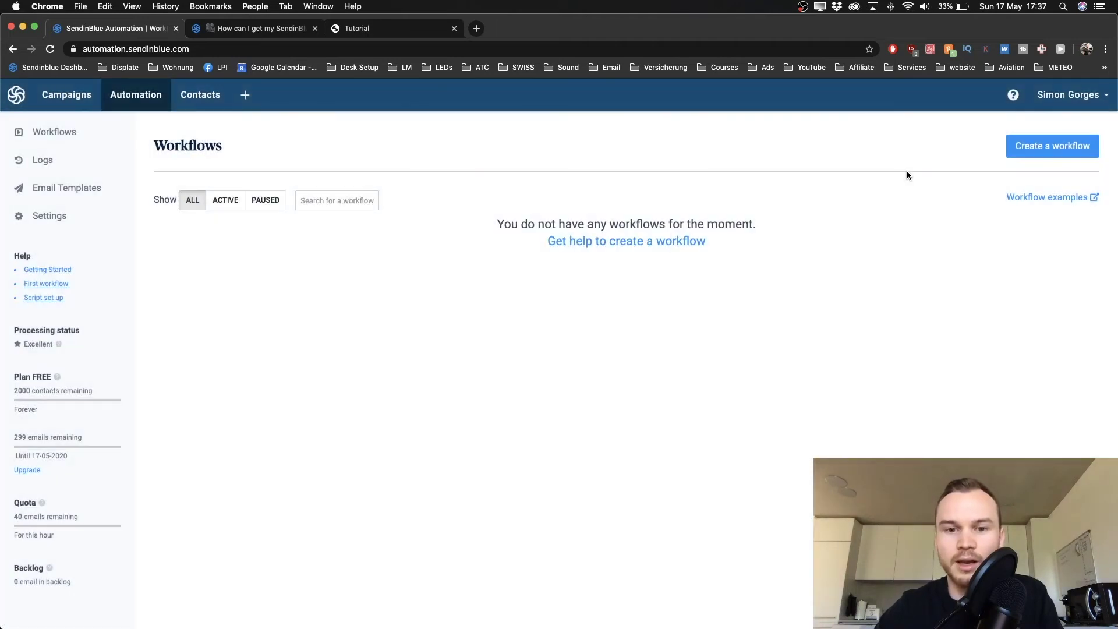
click(1052, 153)
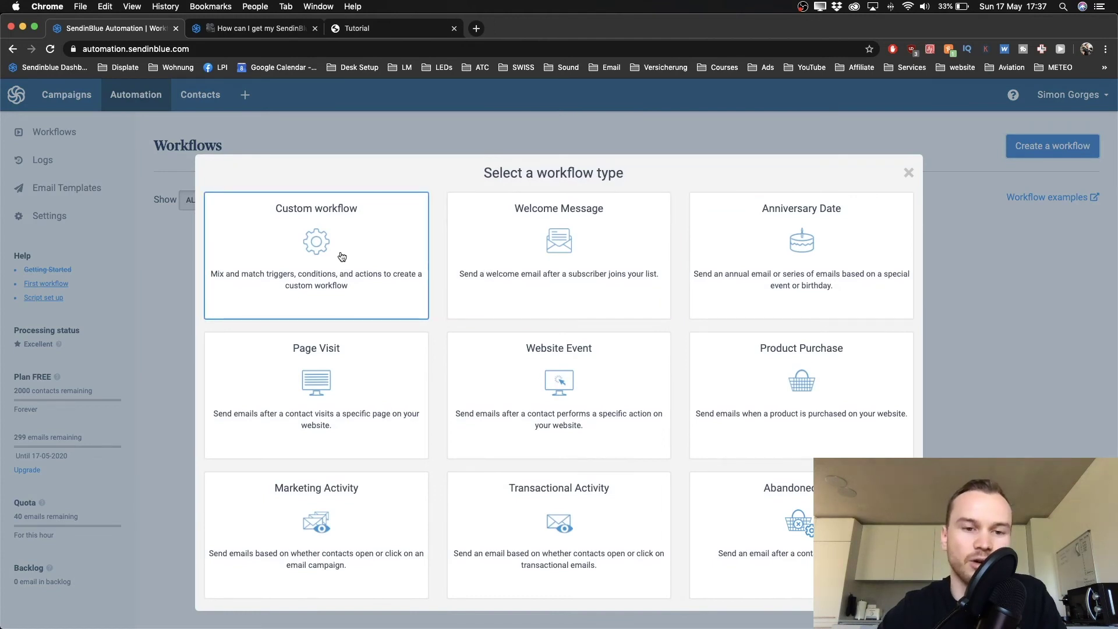
click(301, 245)
Name the workflow 'Tutorial' and confirm its setup.
click(437, 174)
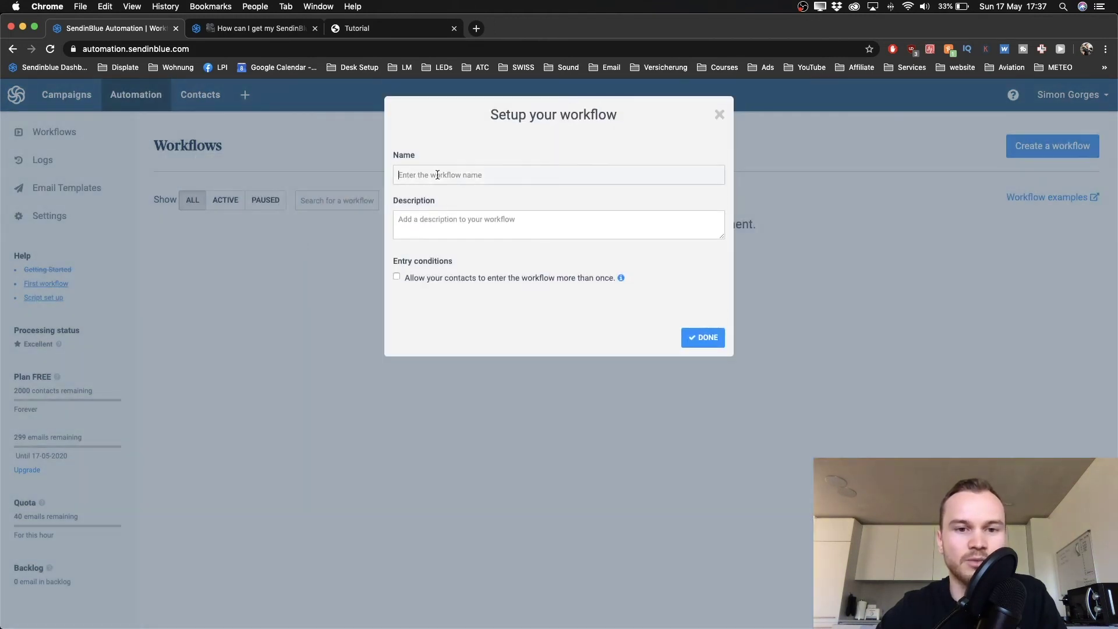
text(Tutorial)
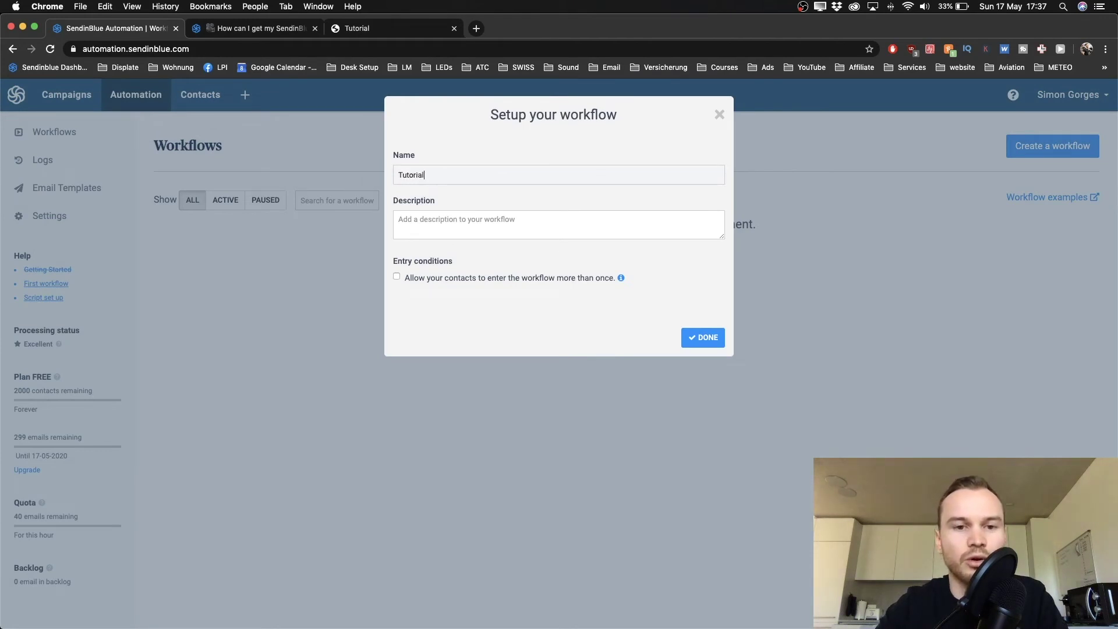
key(Tab)
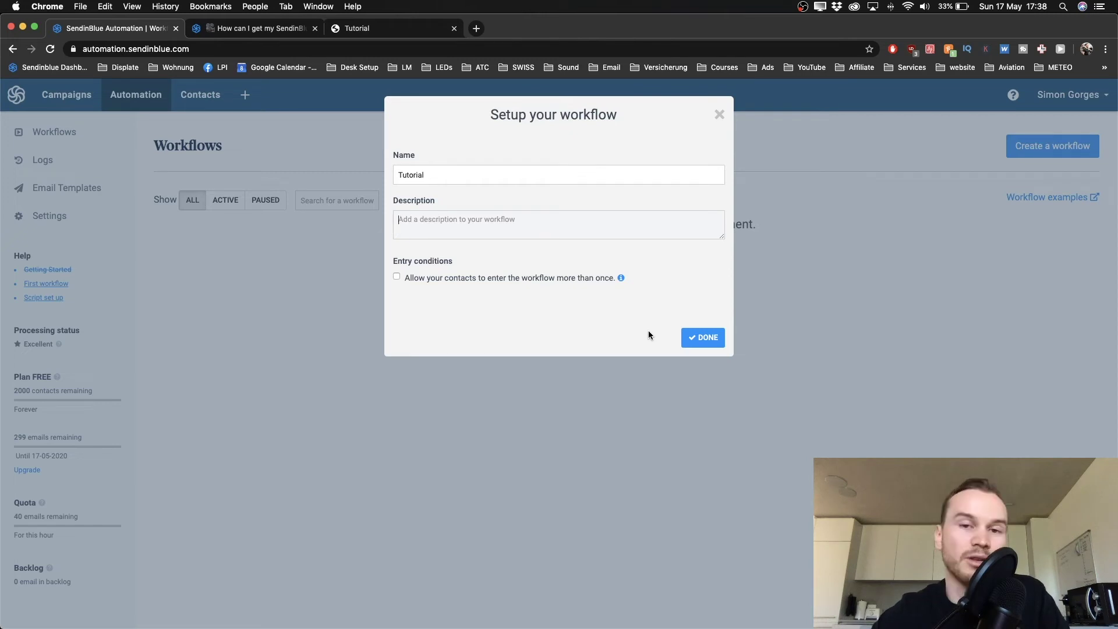
click(715, 331)
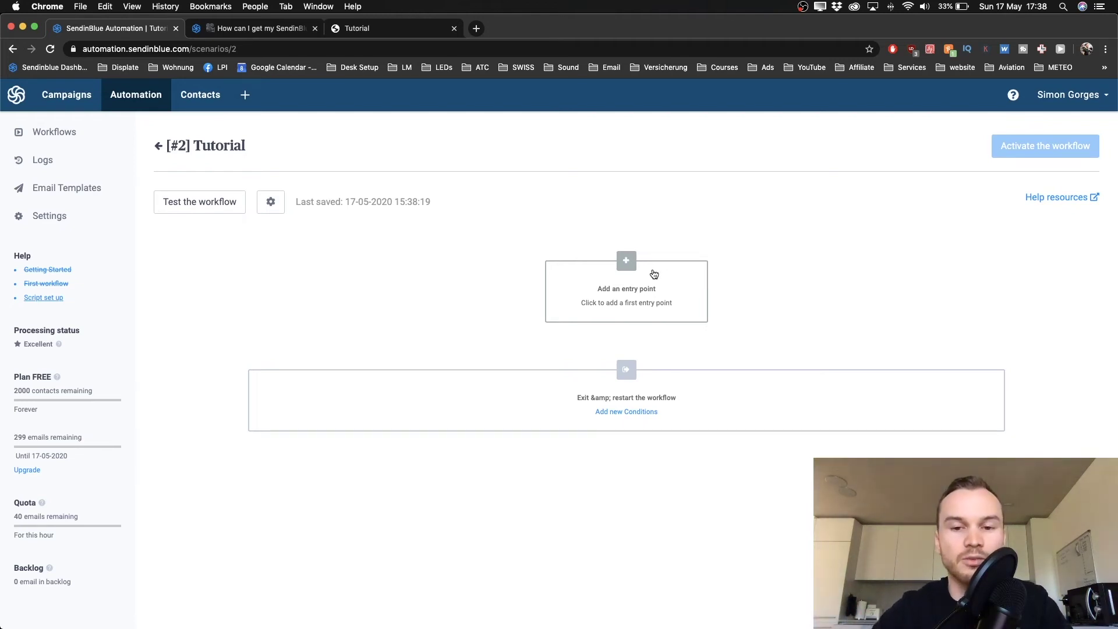
Add an 'A Contact Submits a Form' entry point using the Tutorial form.
click(626, 290)
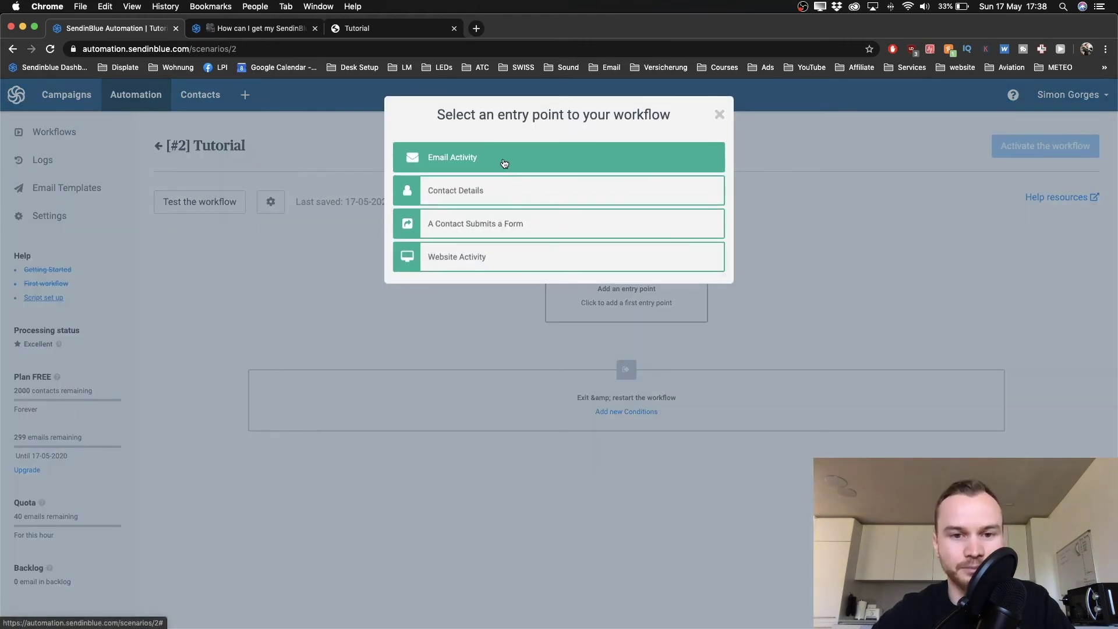
click(479, 234)
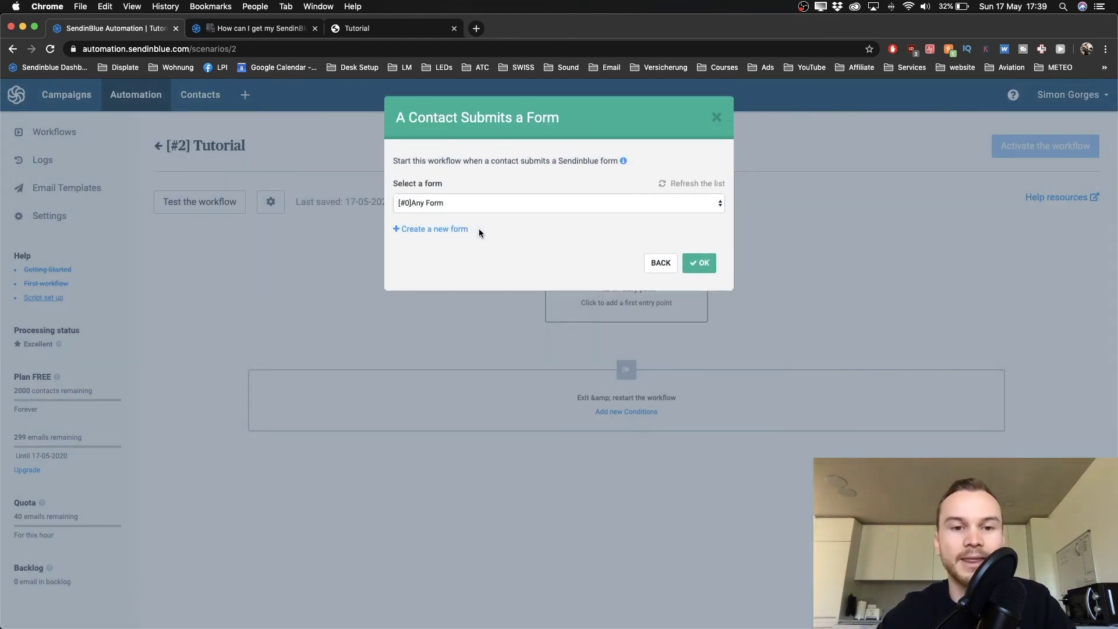
click(491, 206)
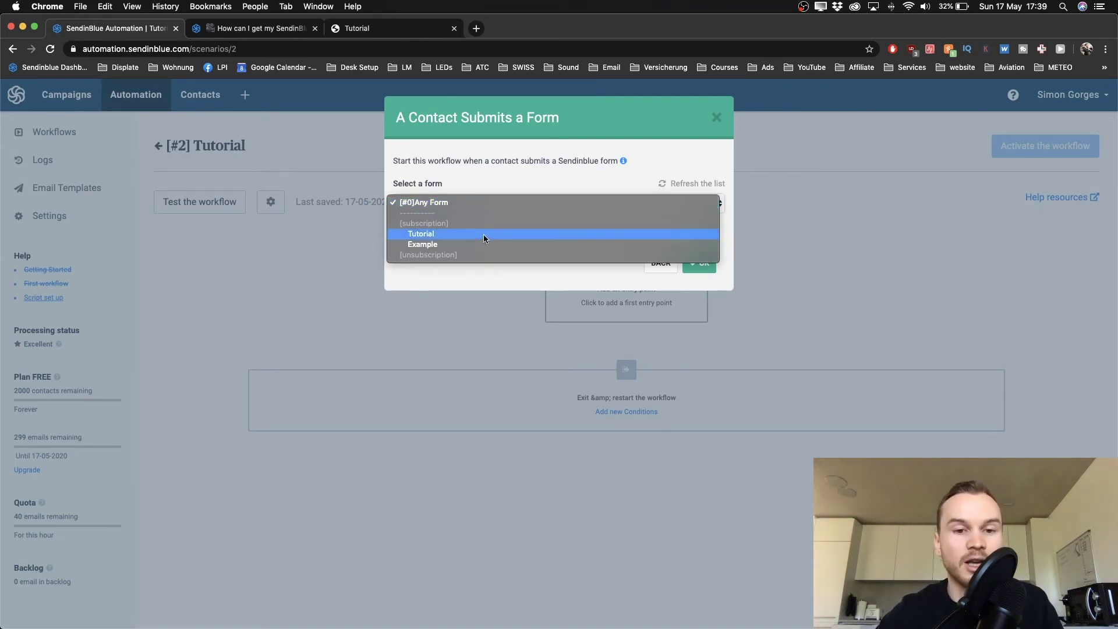
click(448, 232)
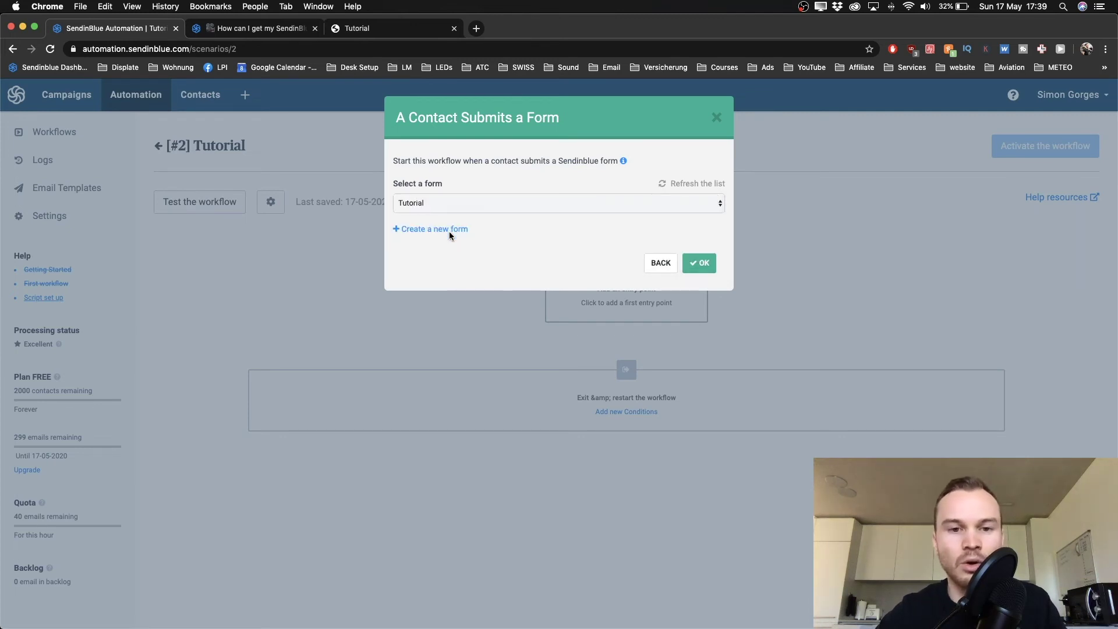
click(701, 263)
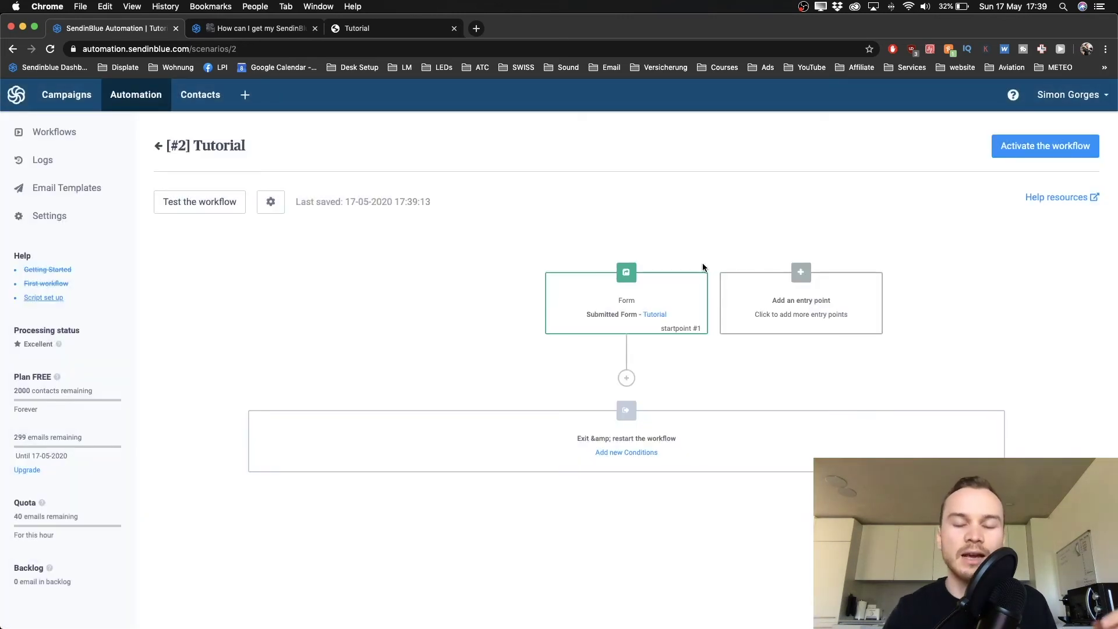
After the form trigger, add a Send an email step using the [#8] Welcome Message template.
mouse_move(641, 300)
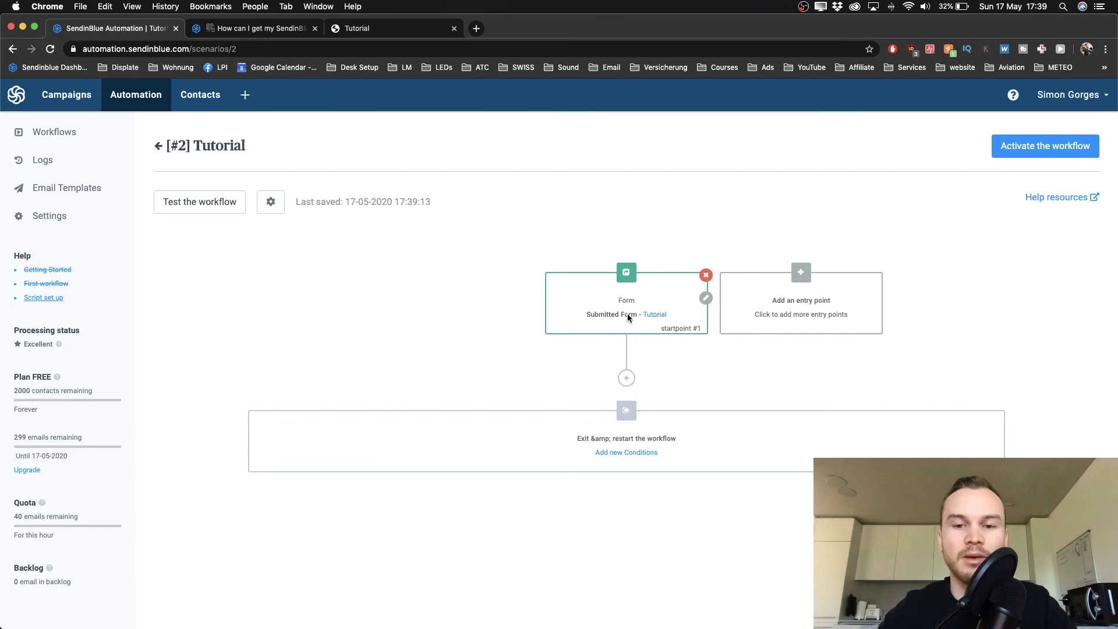
click(627, 378)
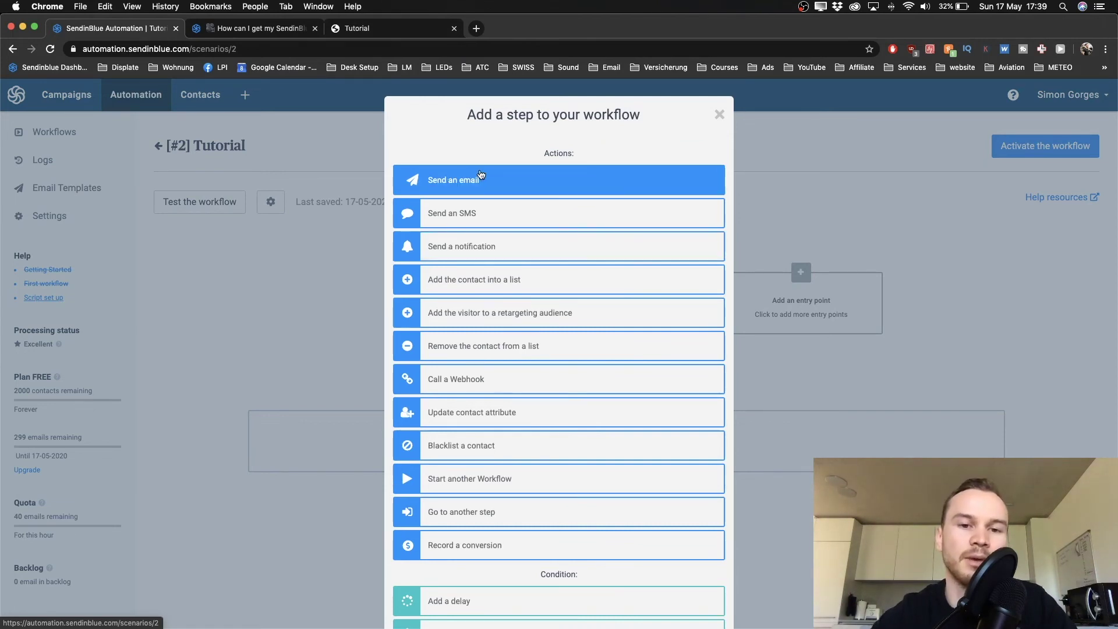
click(537, 185)
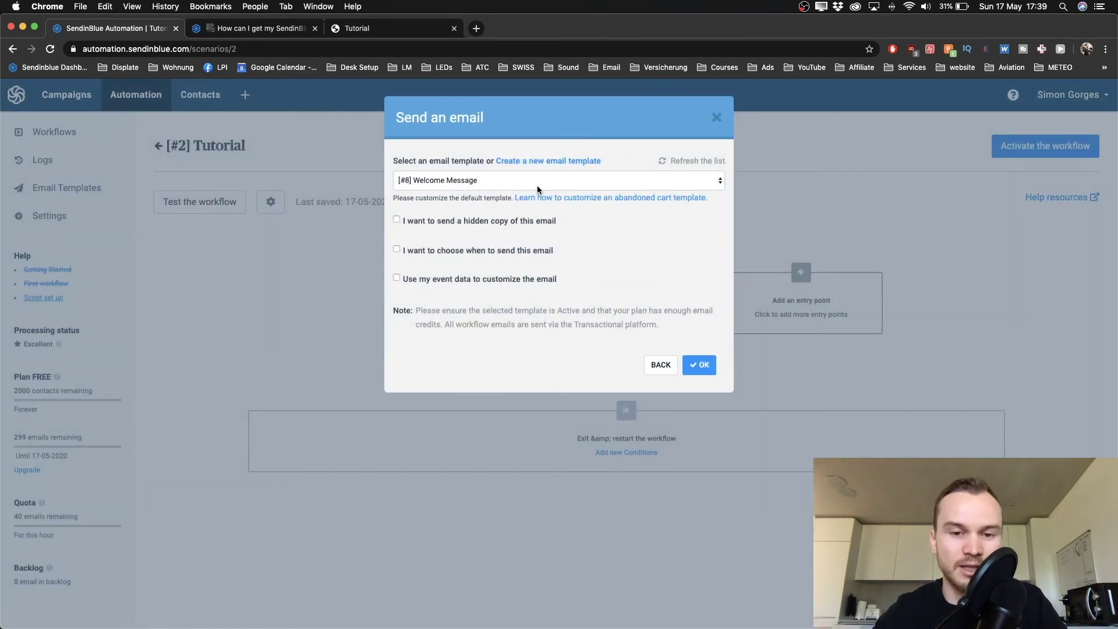
click(537, 186)
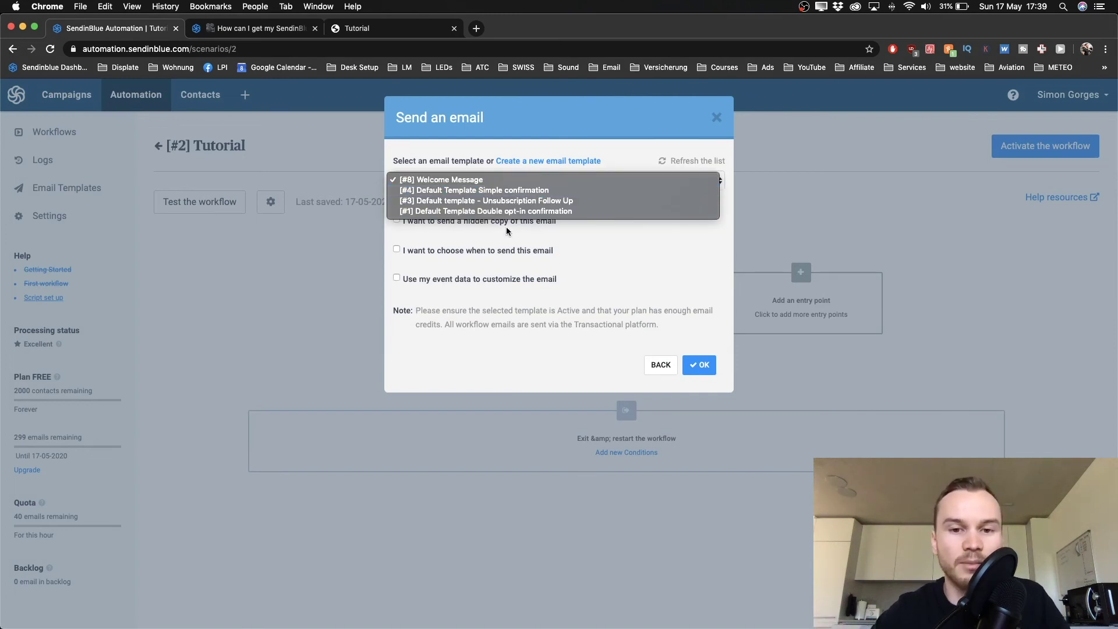
click(474, 181)
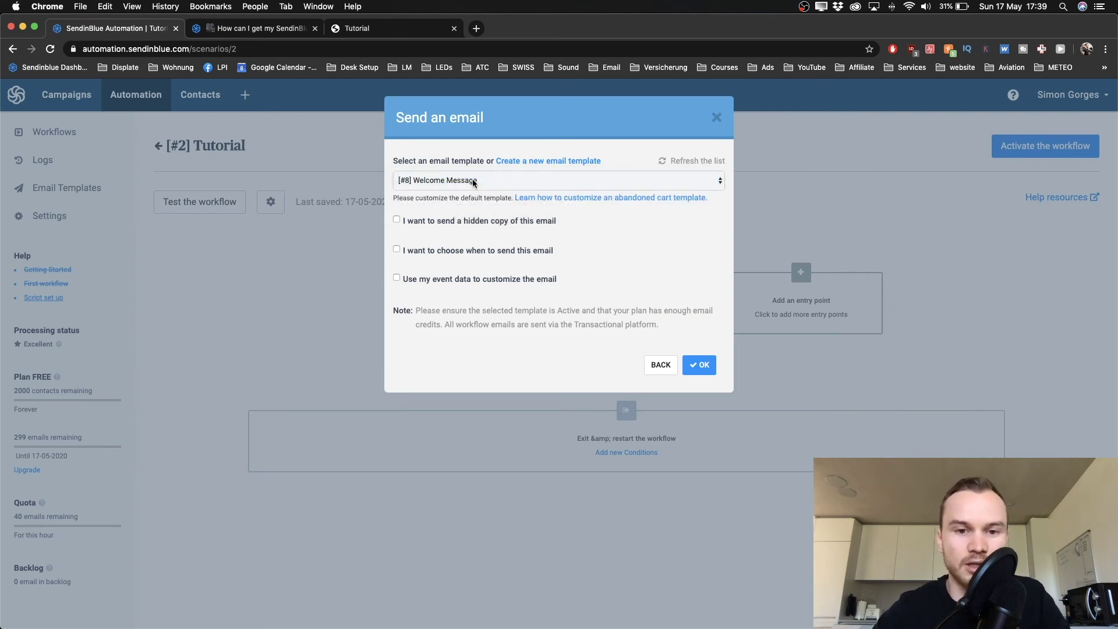
click(702, 366)
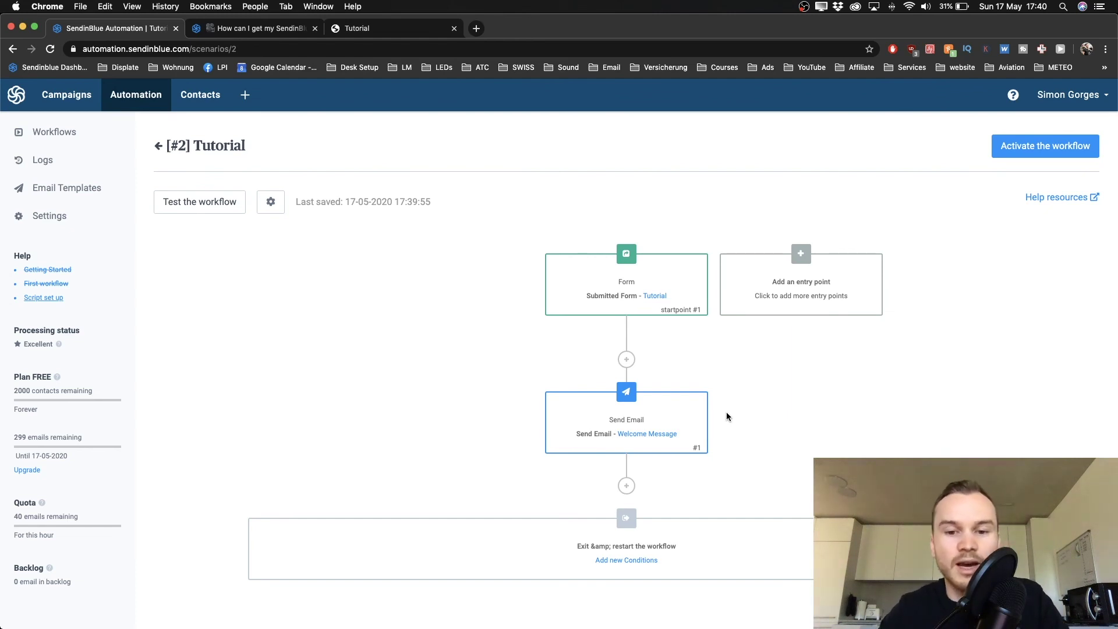
click(626, 488)
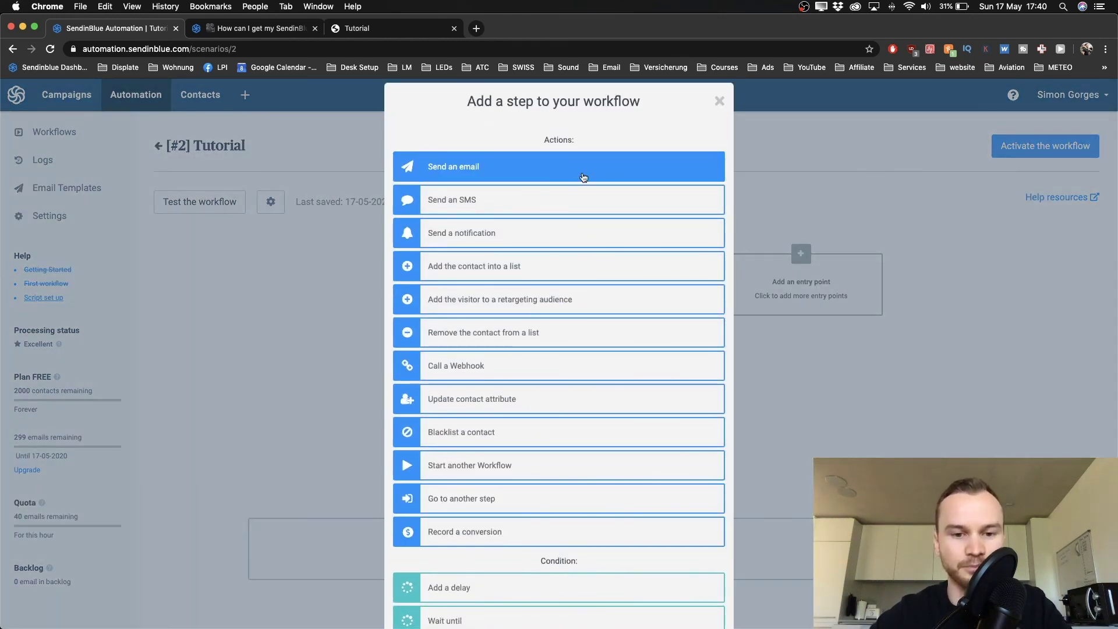
Add a 1 day(s) delay step after the Welcome Message email.
scroll(545, 239, down, 3)
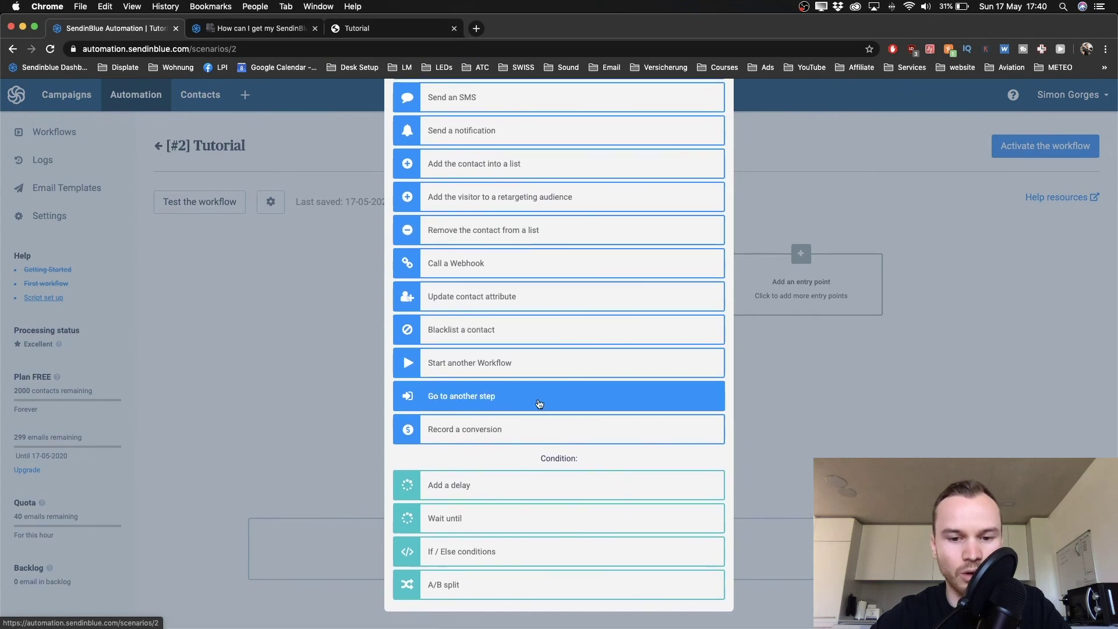
click(493, 493)
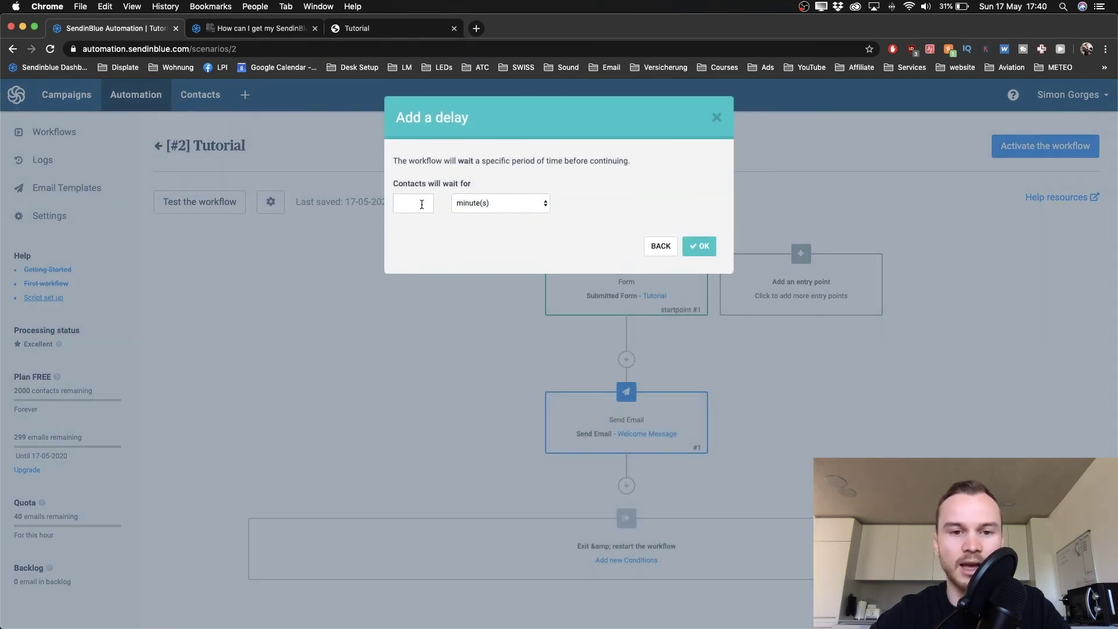
click(473, 203)
click(473, 222)
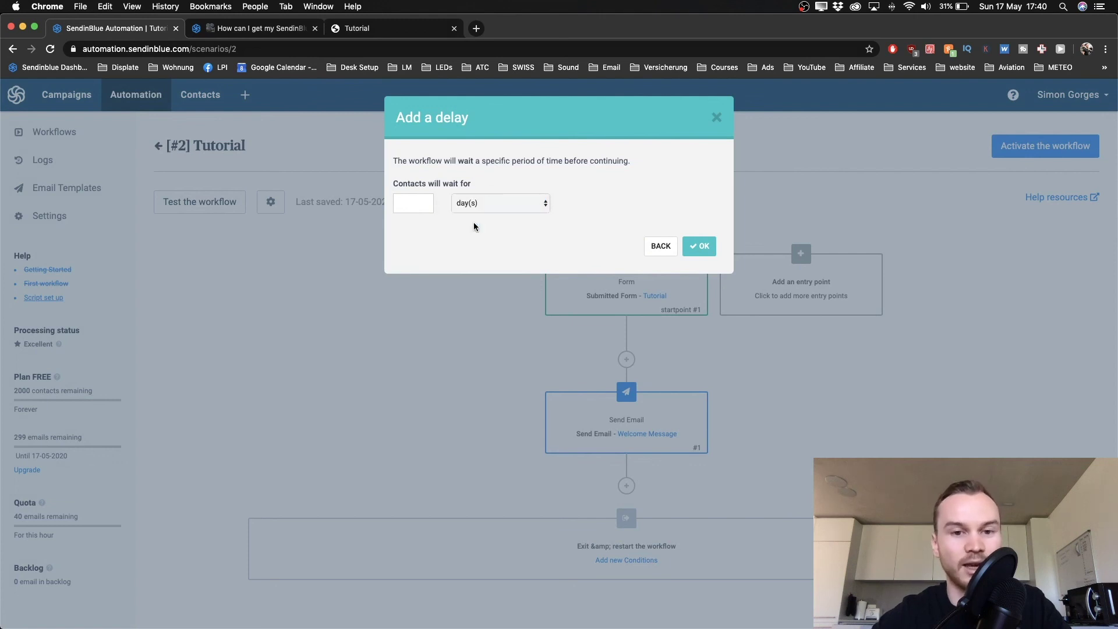
click(408, 200)
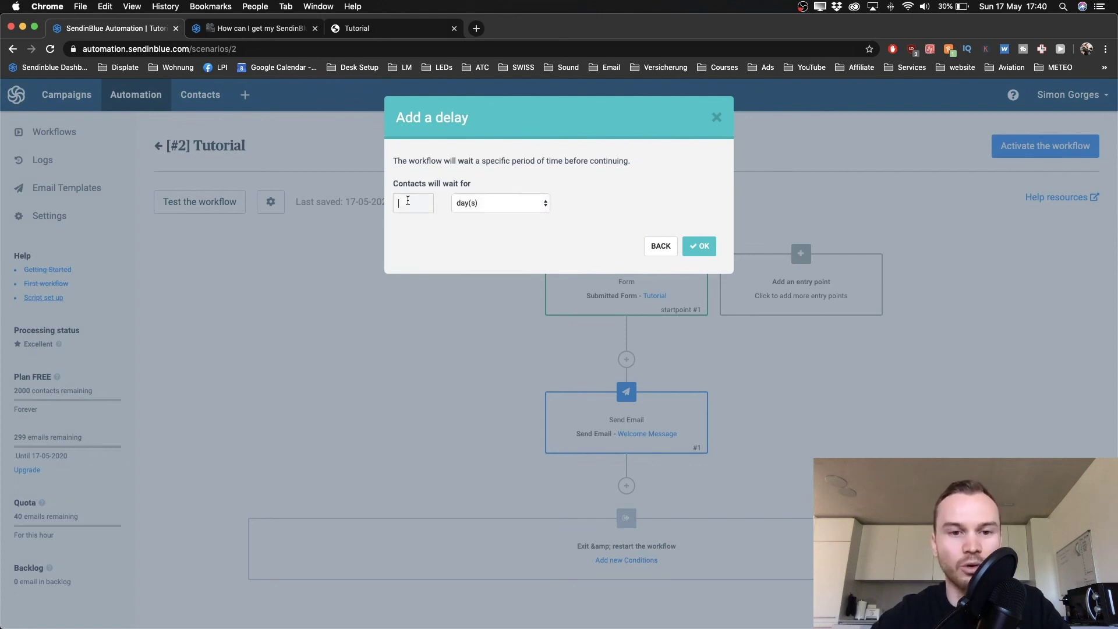
click(472, 213)
click(588, 198)
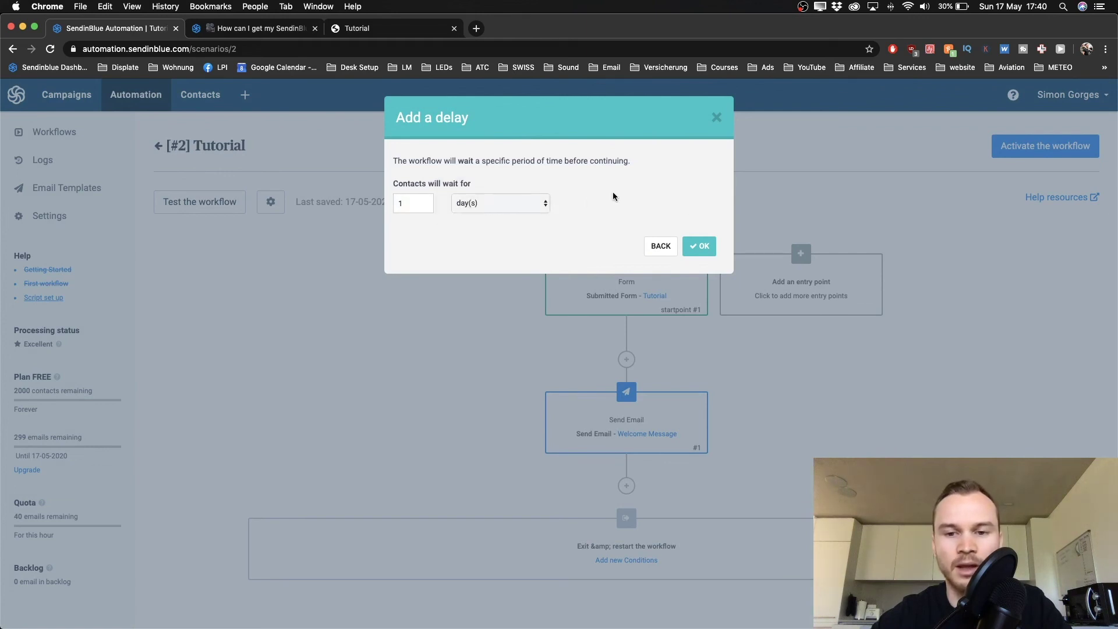
click(697, 252)
Add a Send an email step after the wait and open its template list.
scroll(690, 350, down, 3)
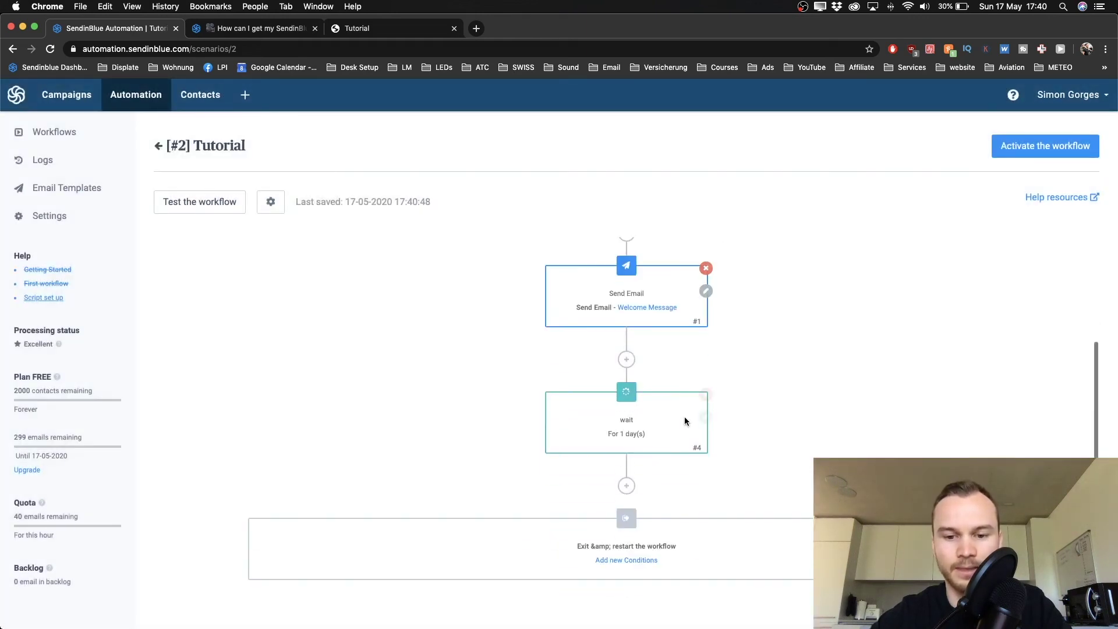
click(626, 485)
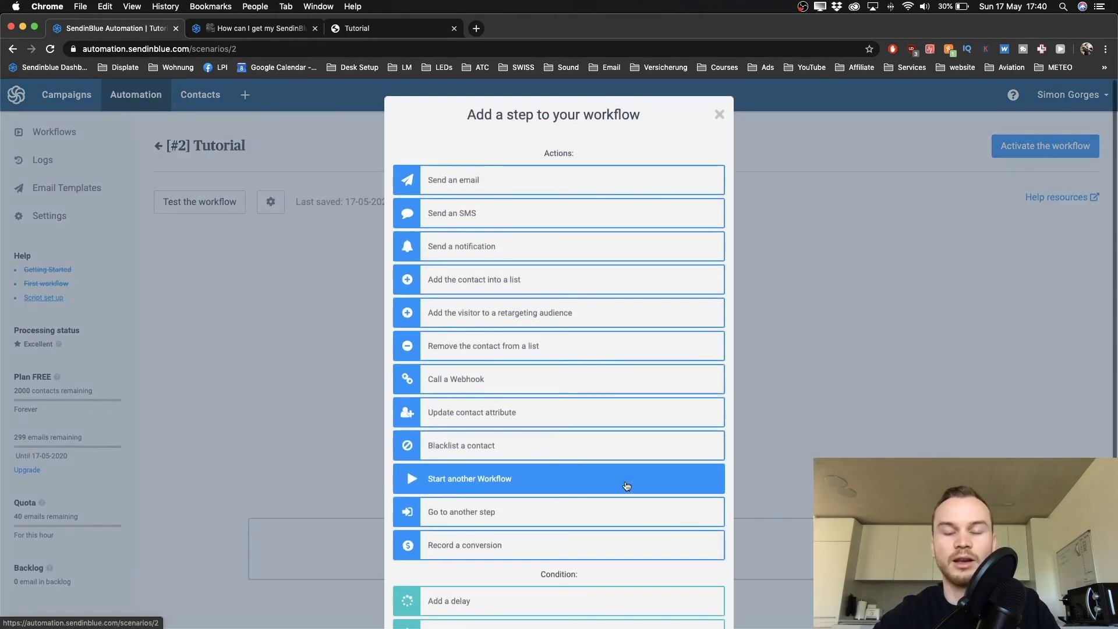
click(452, 180)
click(546, 187)
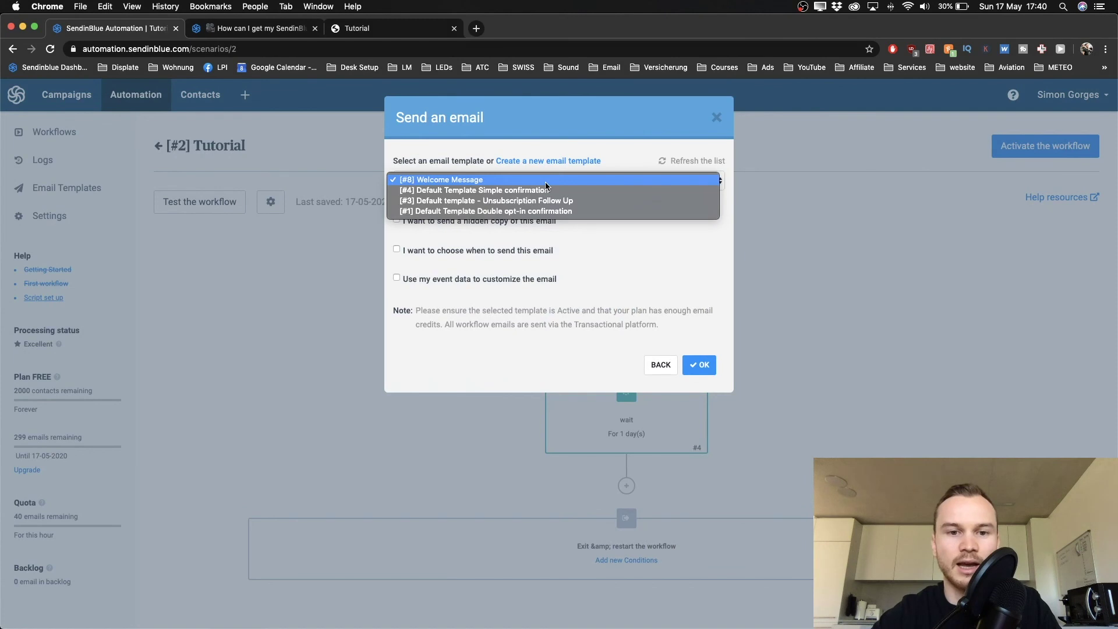